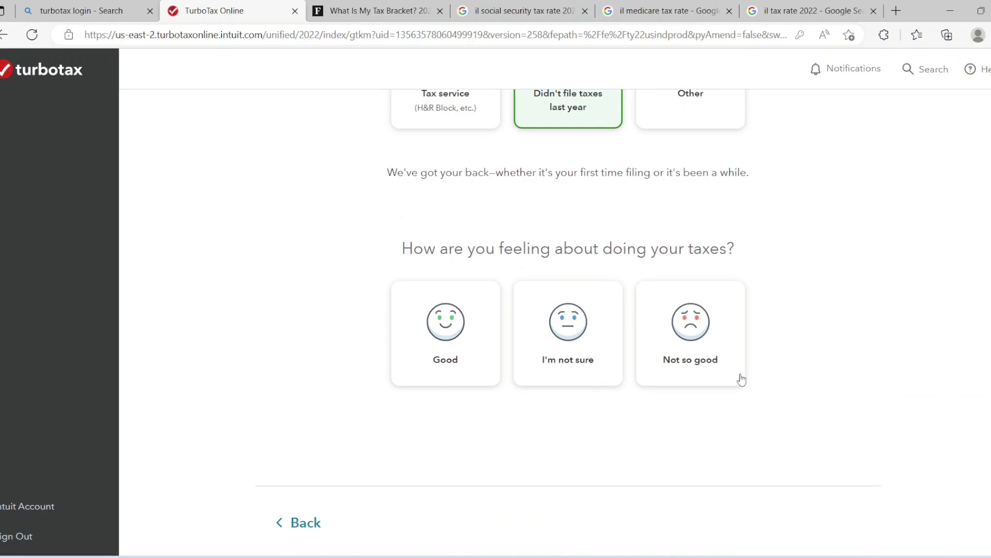
Answer that you feel Good about doing taxes and choose Single as marital status
left_click(457, 346)
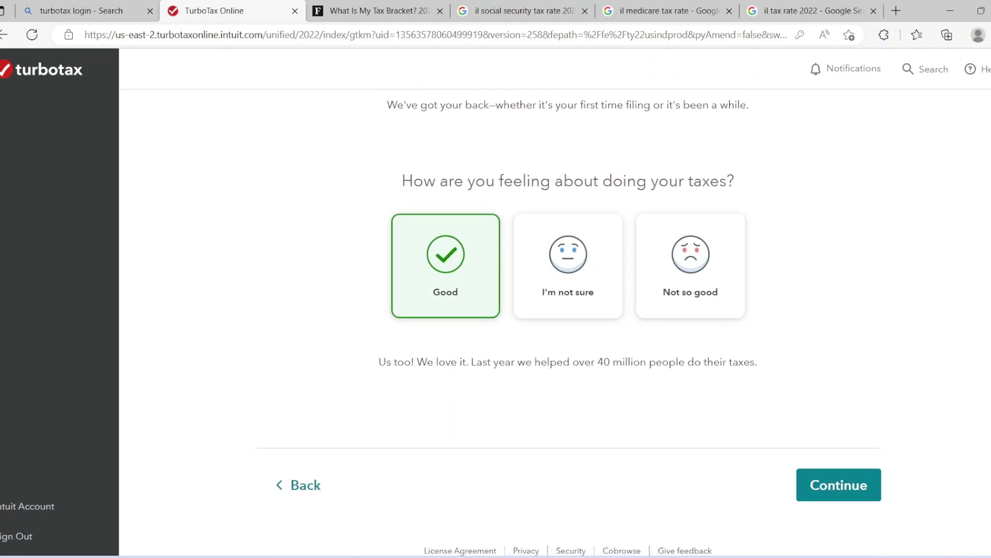
left_click(832, 498)
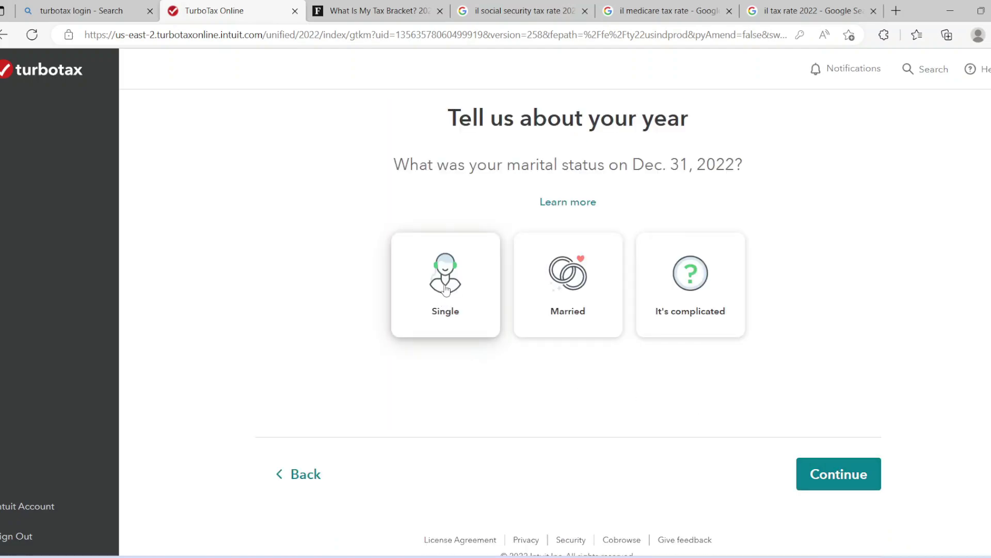
left_click(446, 290)
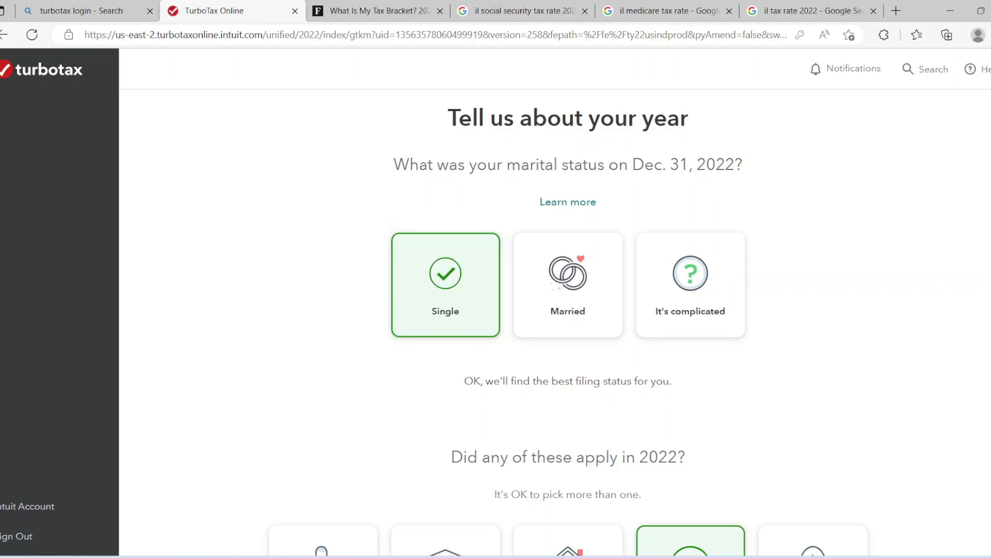
left_click_drag(764, 312, 431, 311)
left_click(938, 321)
Submit the 2022 situation answers and add Job expenses for W-2 income
scroll(568, 323, "down", 5)
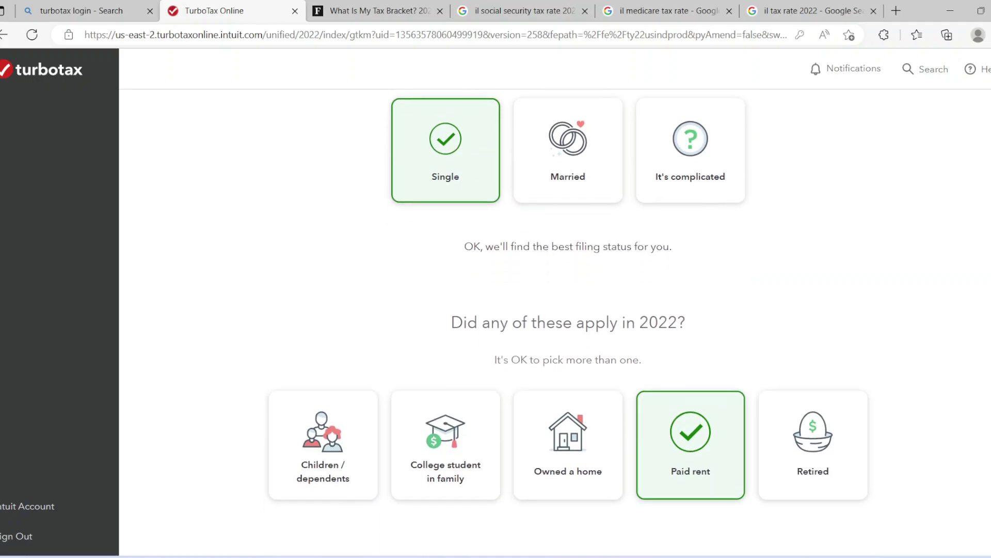
scroll(826, 403, "down", 1)
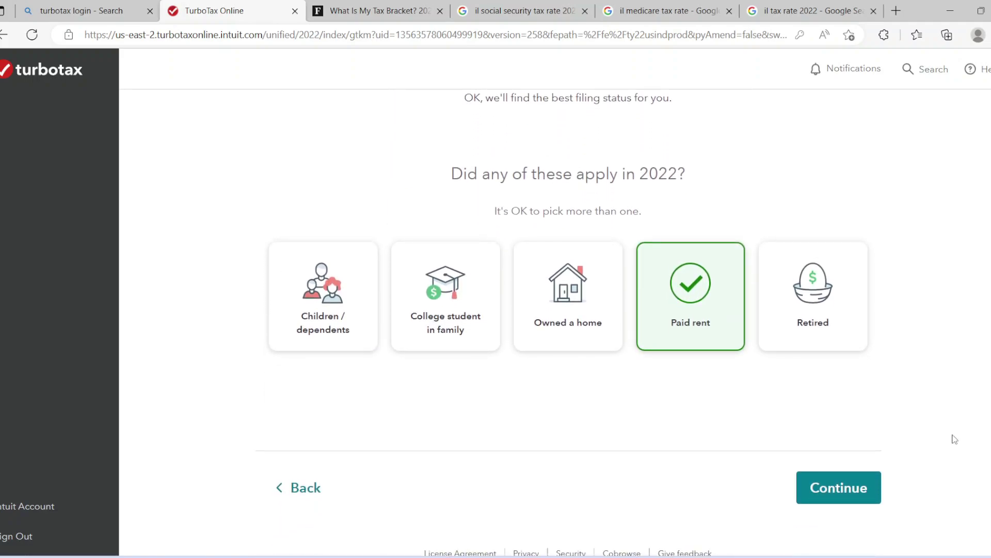
left_click(818, 489)
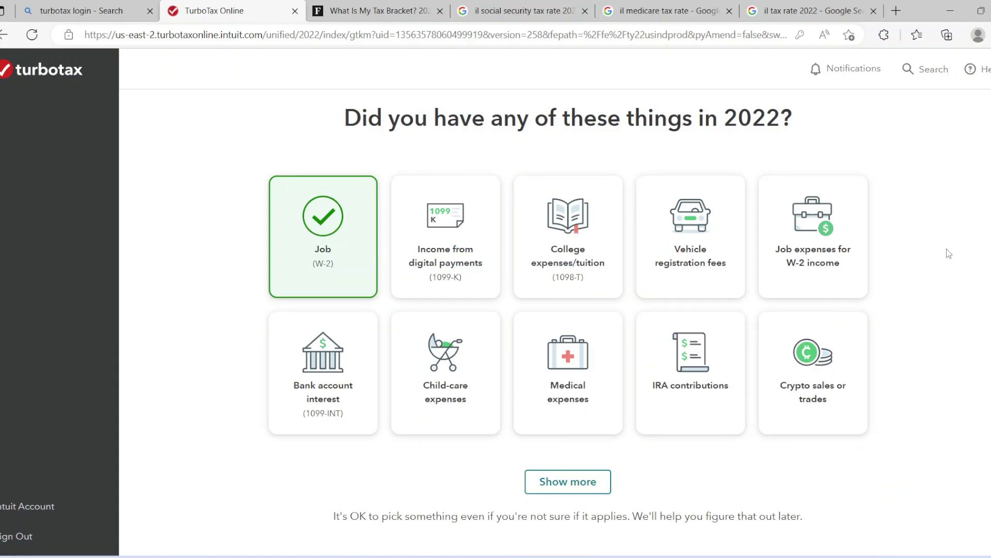
left_click(801, 255)
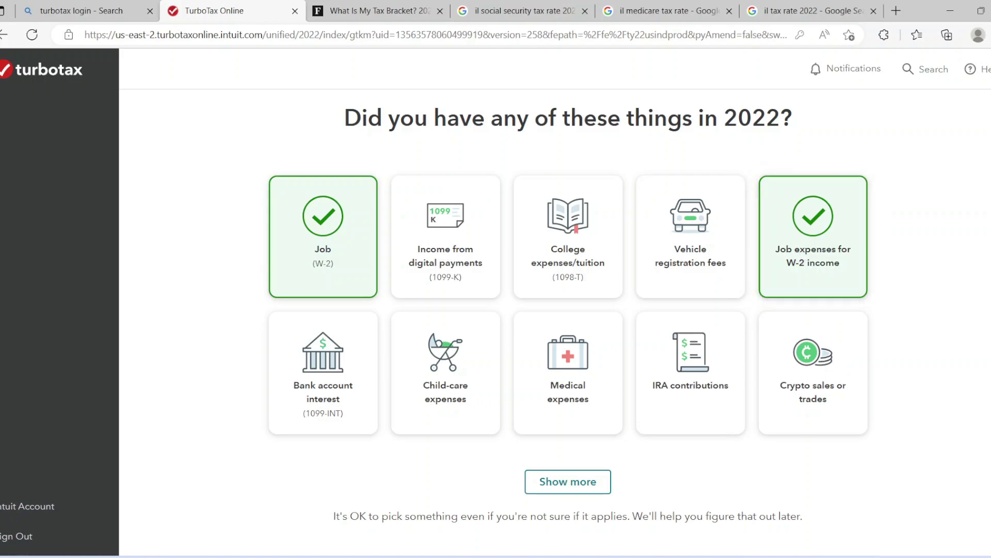
scroll(989, 321, "down", 3)
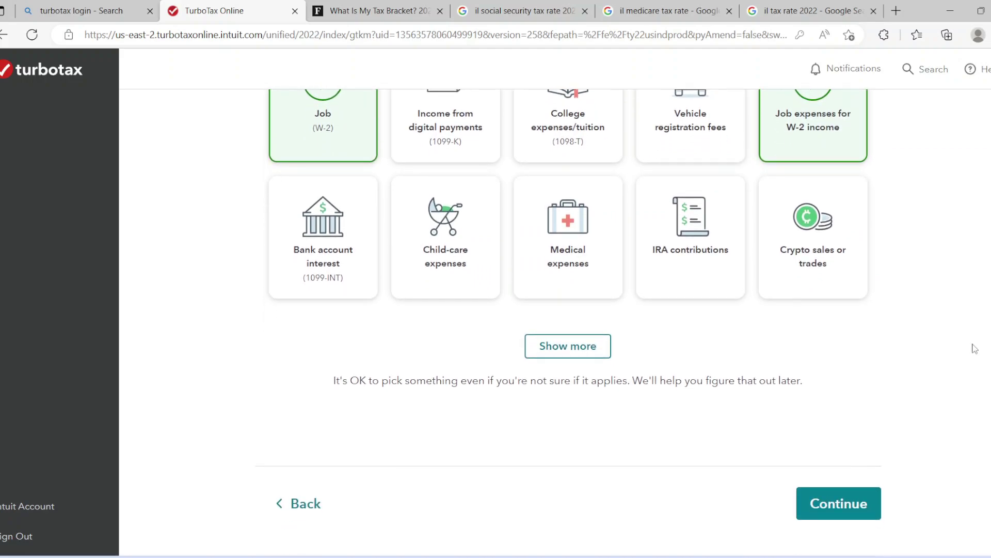
left_click(860, 505)
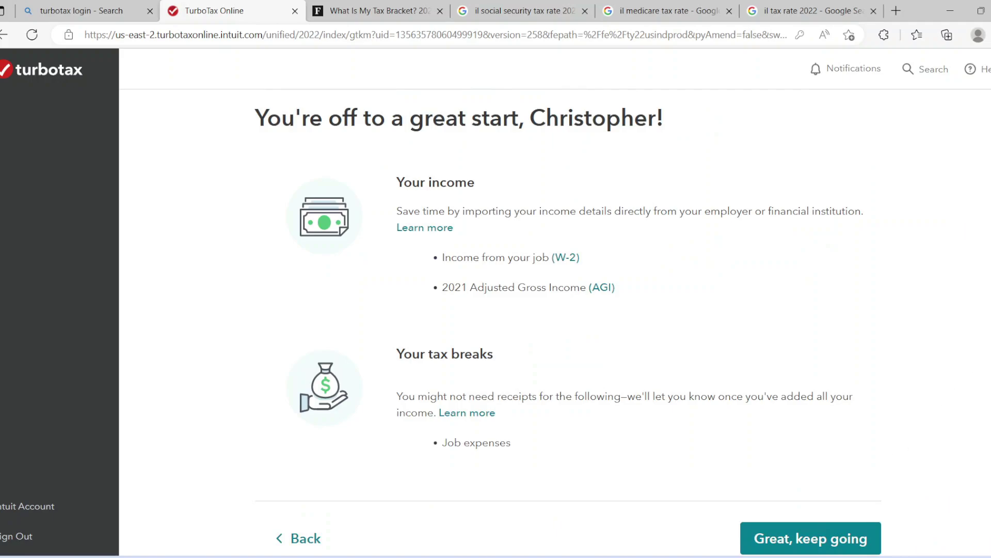
Sign with your full name and decline the tax-info-use consent
scroll(568, 326, "down", 1)
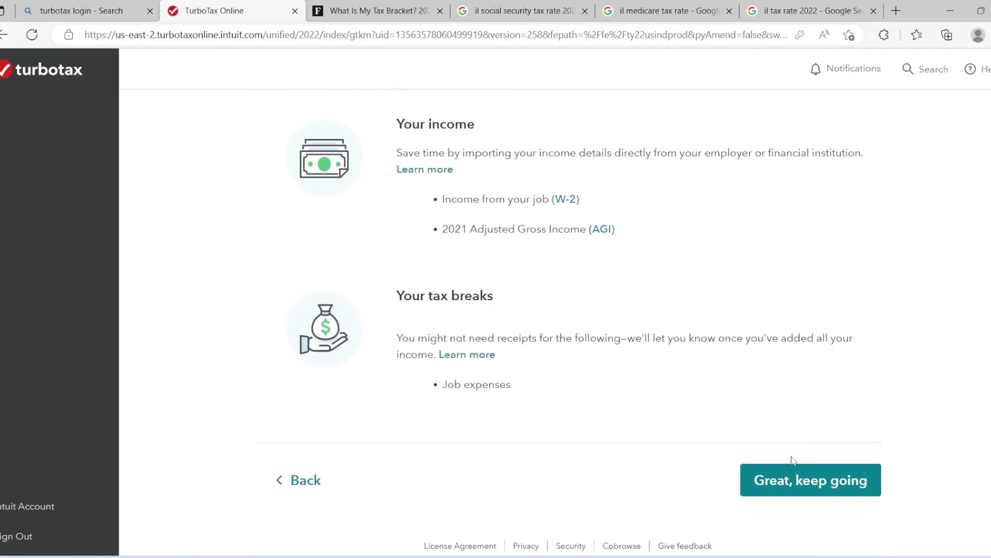
left_click(788, 480)
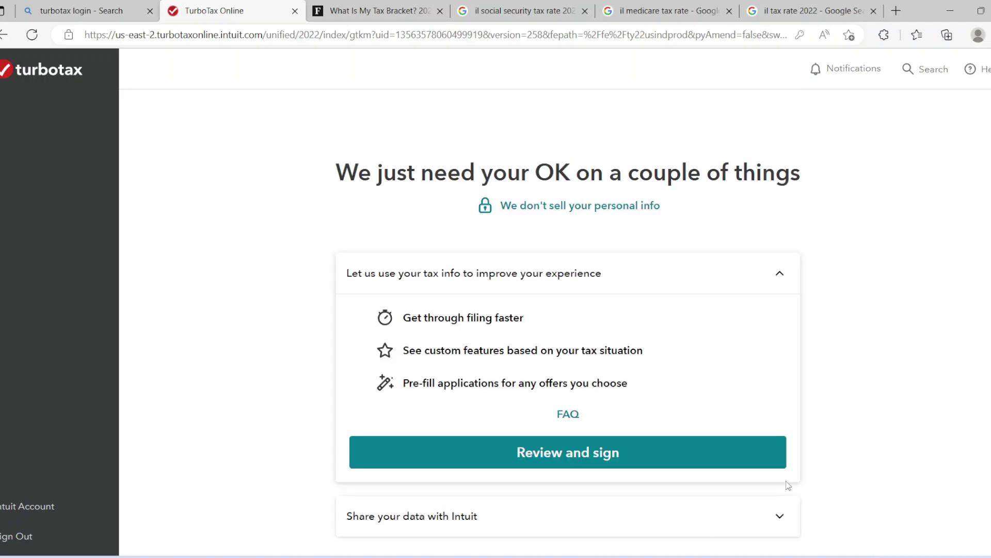
scroll(675, 394, "down", 1)
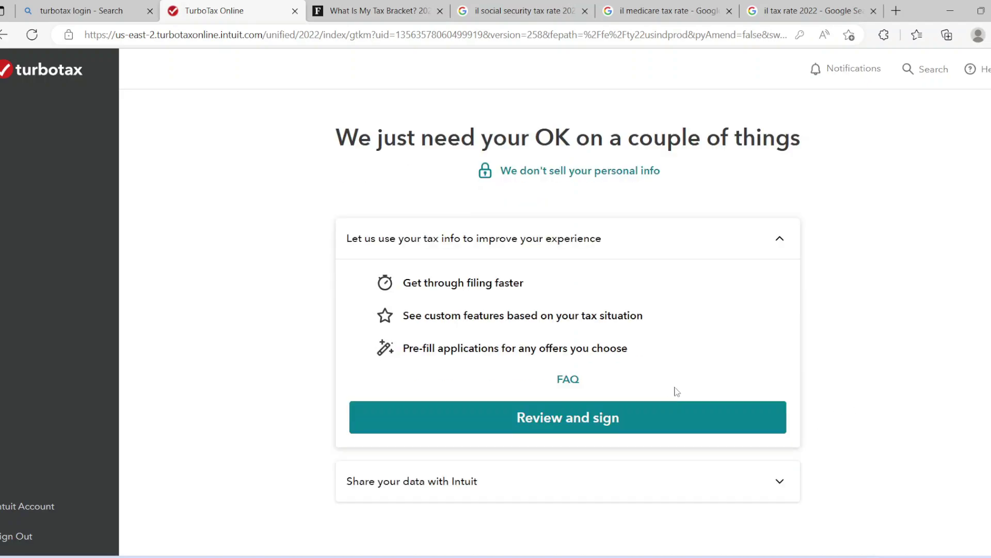
left_click(661, 416)
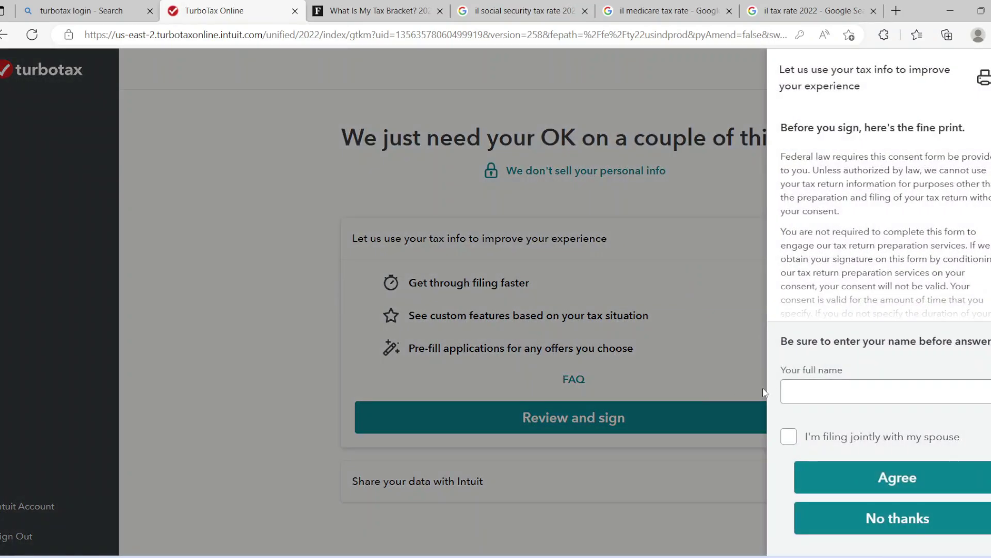
left_click(861, 517)
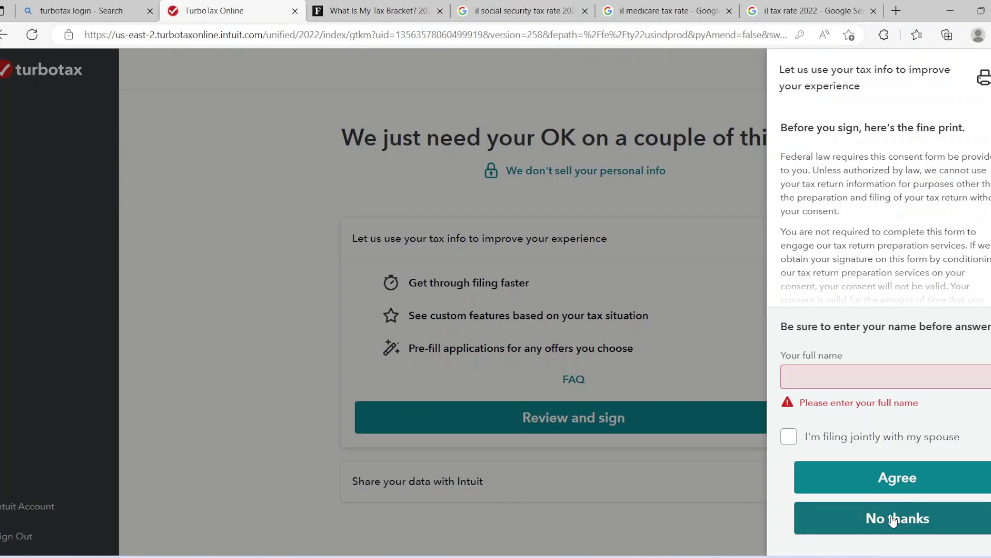
left_click(894, 379)
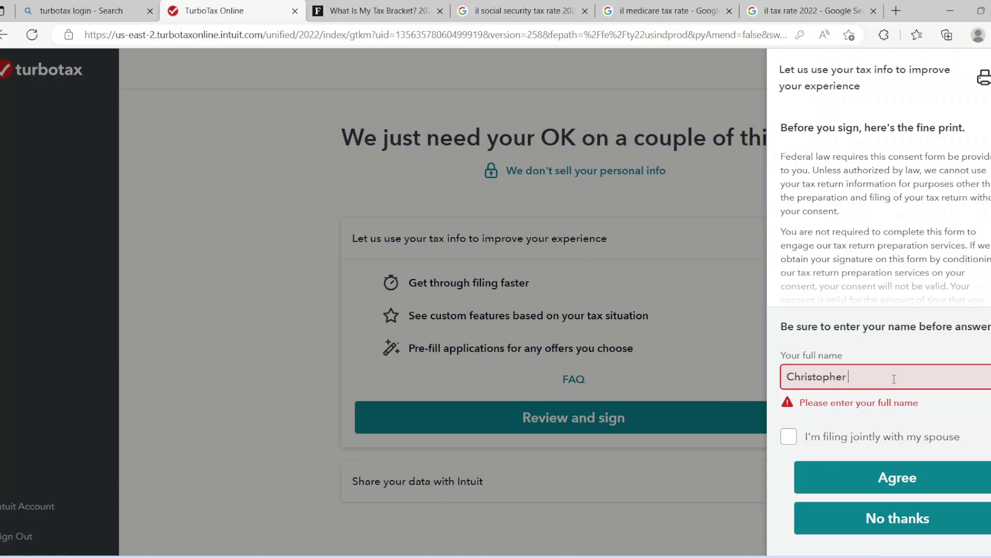
left_click(895, 525)
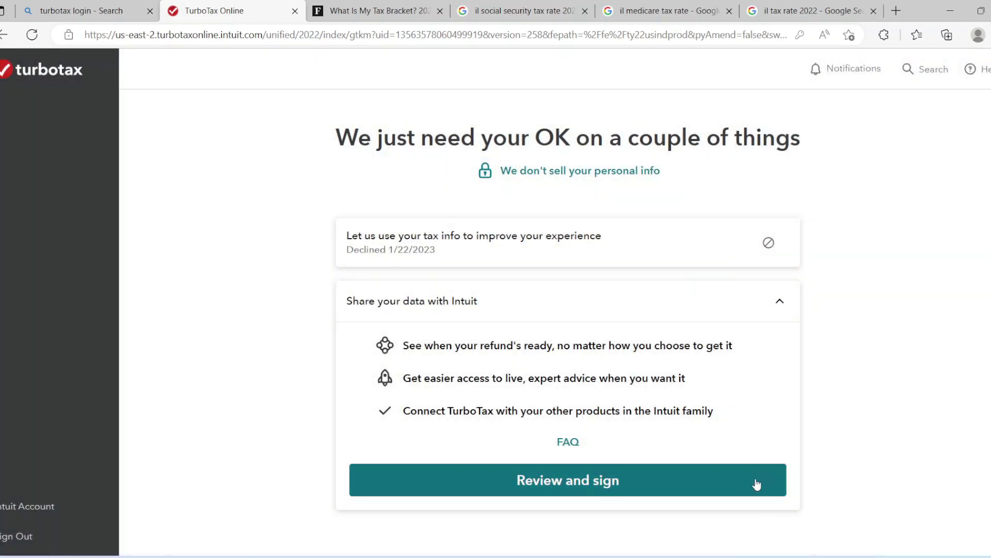
Sign with your full name and decline sharing data with Intuit
left_click(742, 489)
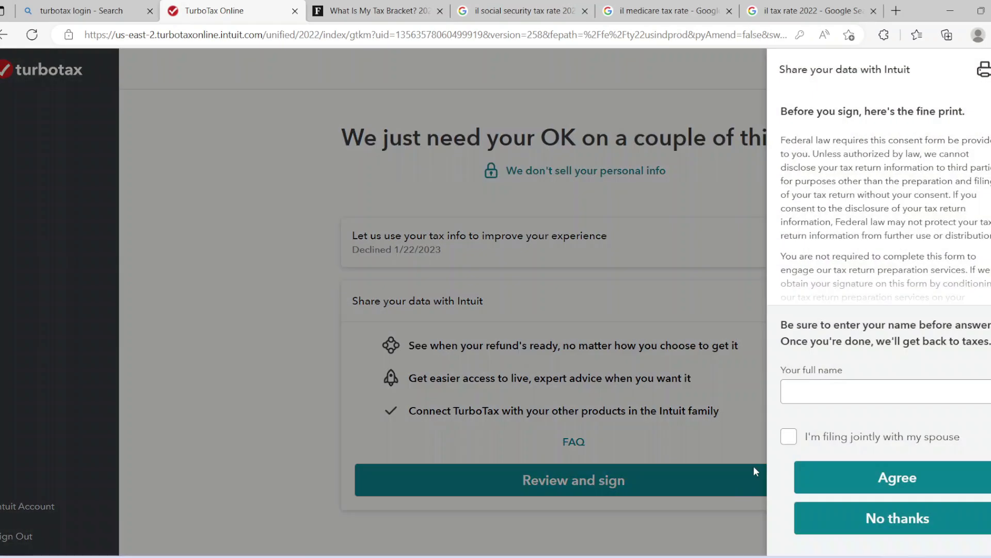
left_click(820, 382)
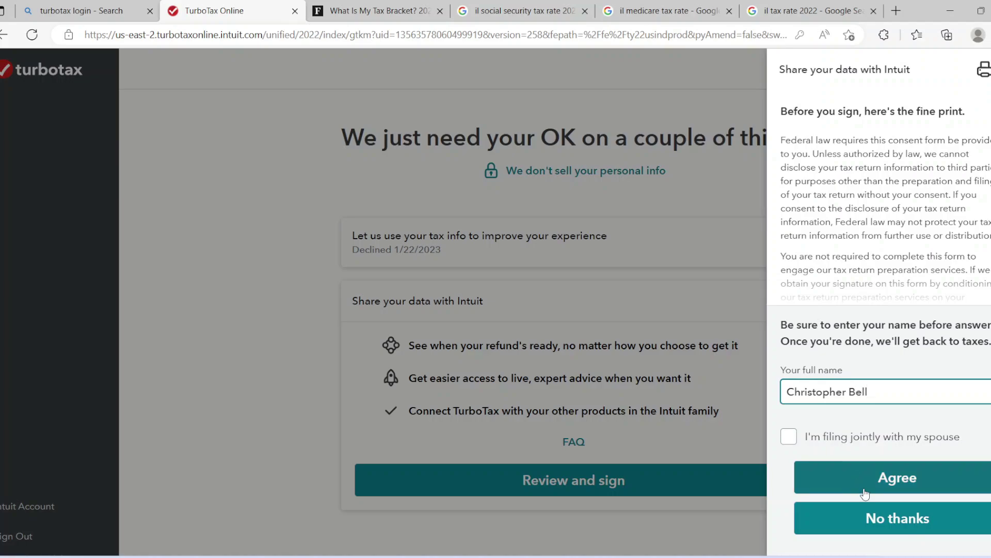
left_click(876, 518)
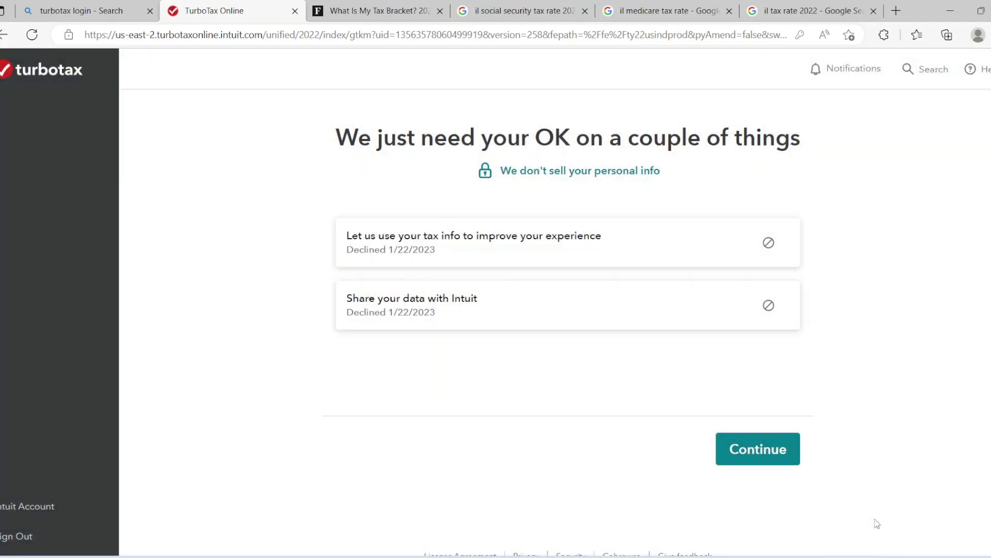
Enter your Social Security number and set the occupation to Manager
left_click(760, 453)
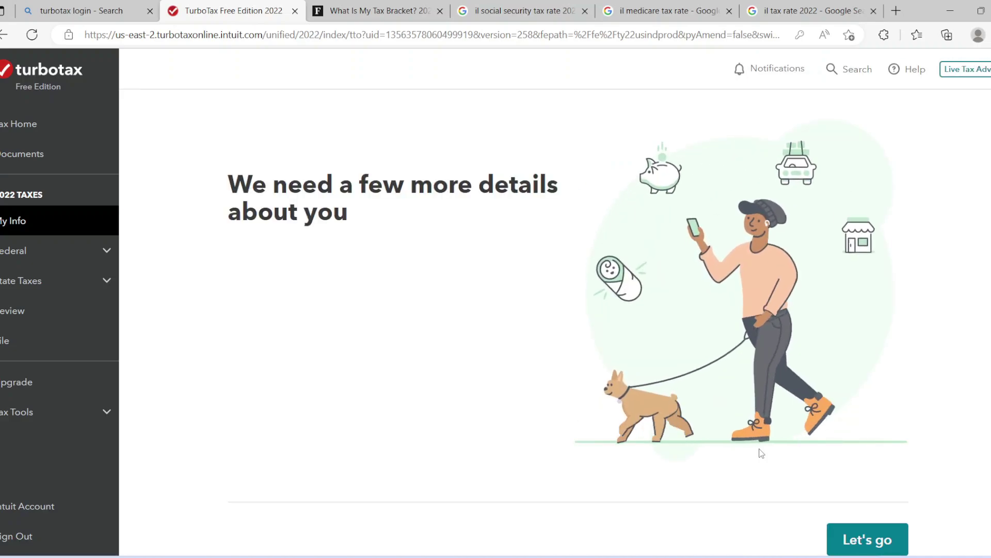
left_click(878, 538)
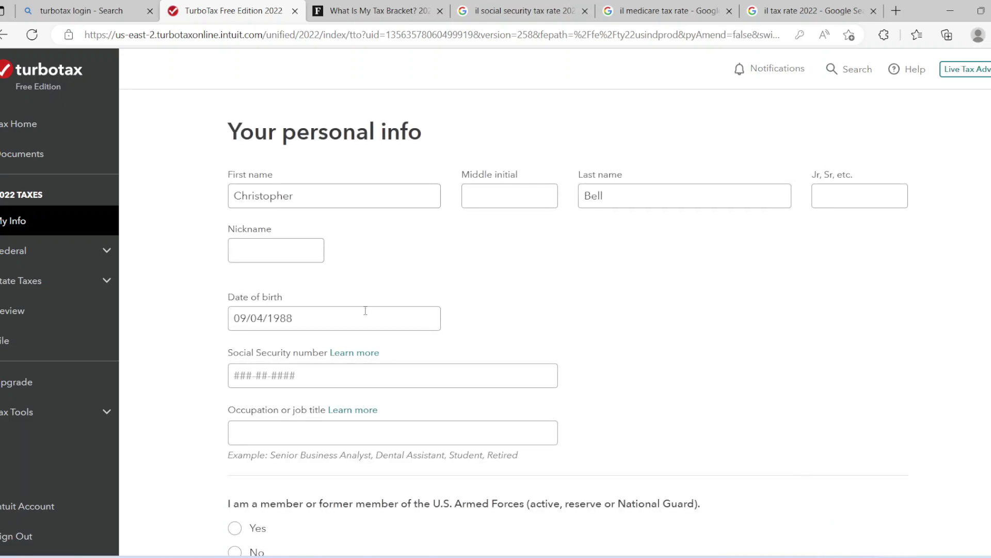
left_click(358, 370)
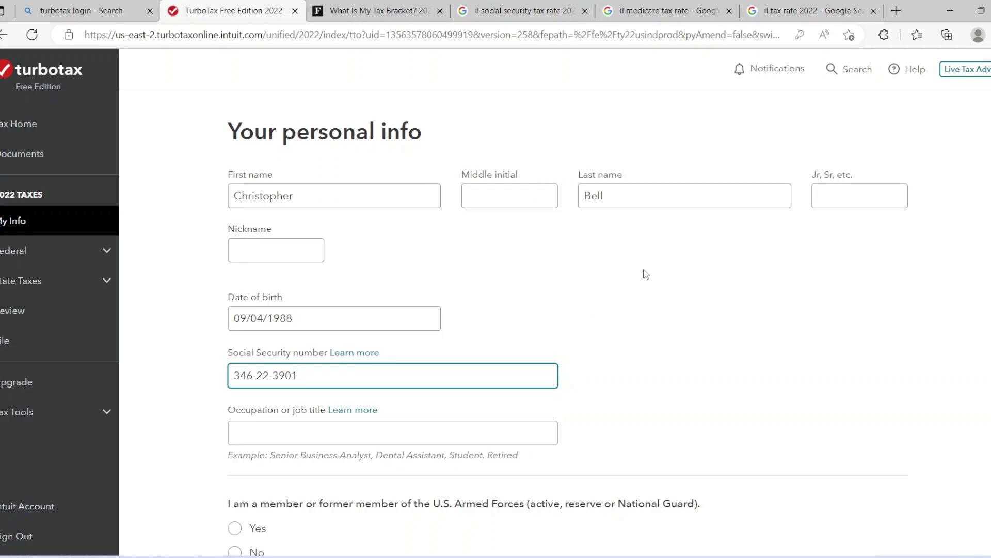
scroll(567, 323, "down", 5)
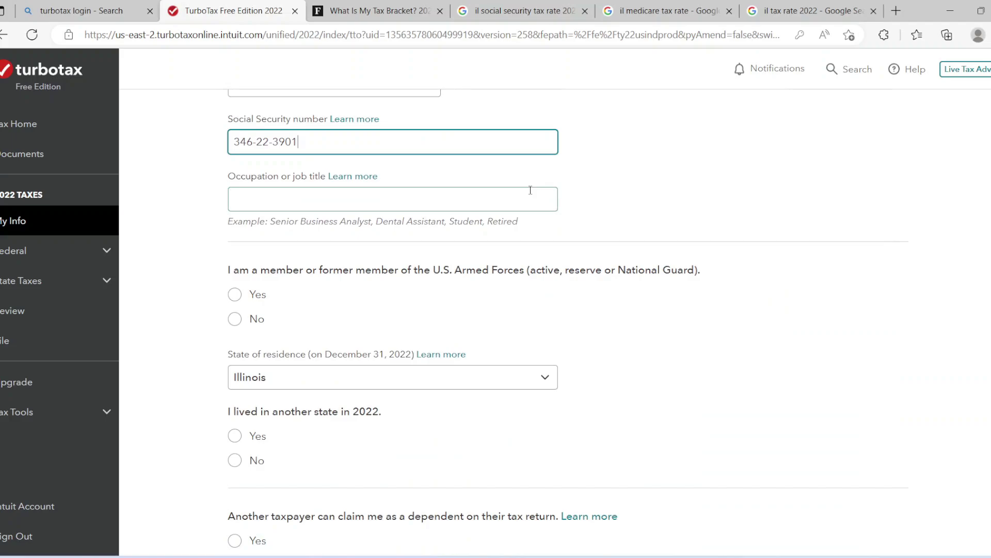
left_click(507, 201)
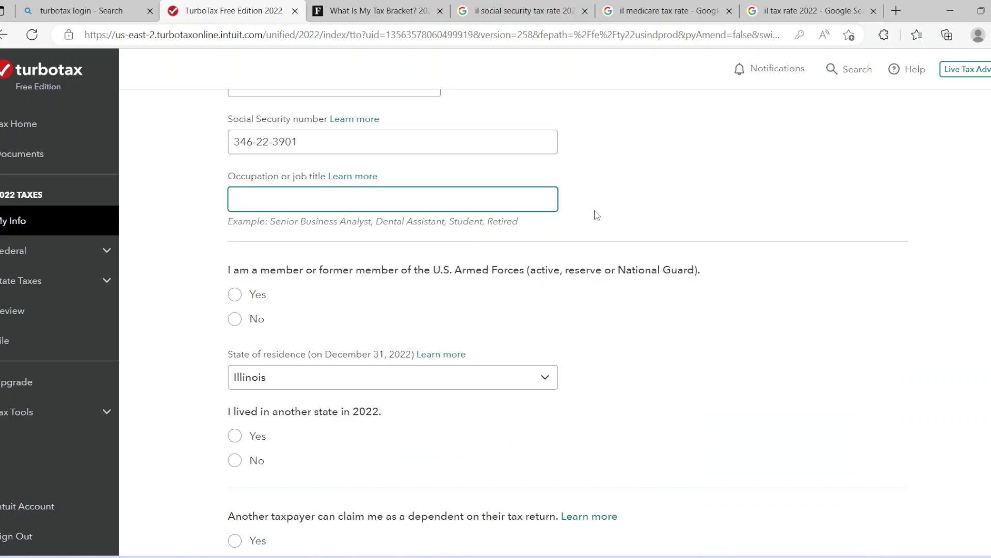
type("M")
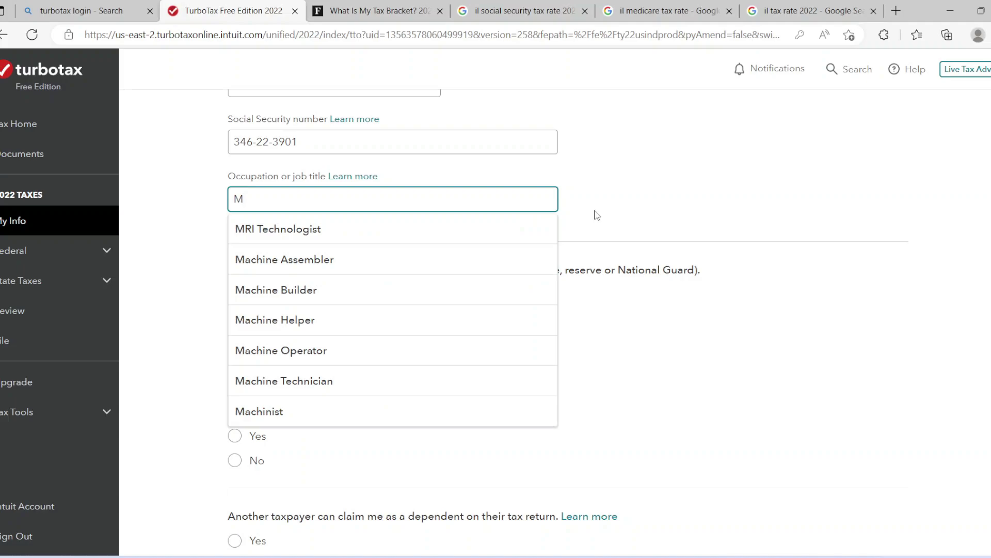
type("an")
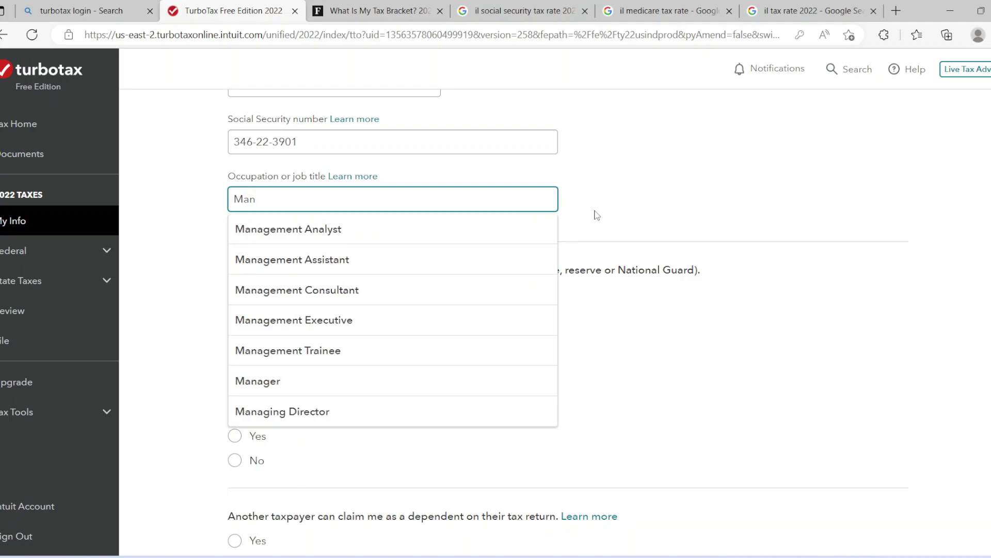
left_click(430, 382)
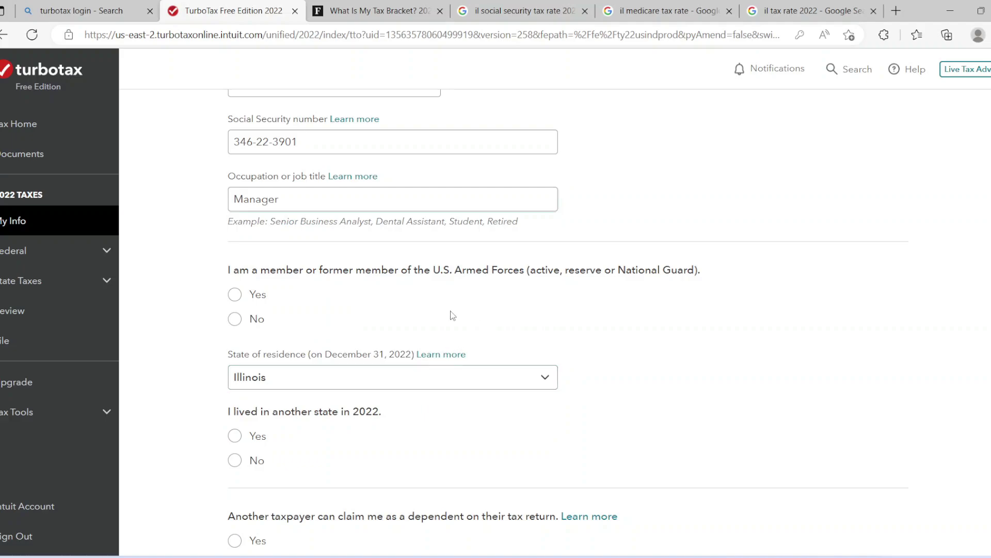
Answer No to armed forces, other state, dependent, blind, deceased and IRS language questions
left_click(234, 320)
left_click(235, 460)
scroll(568, 321, "down", 7)
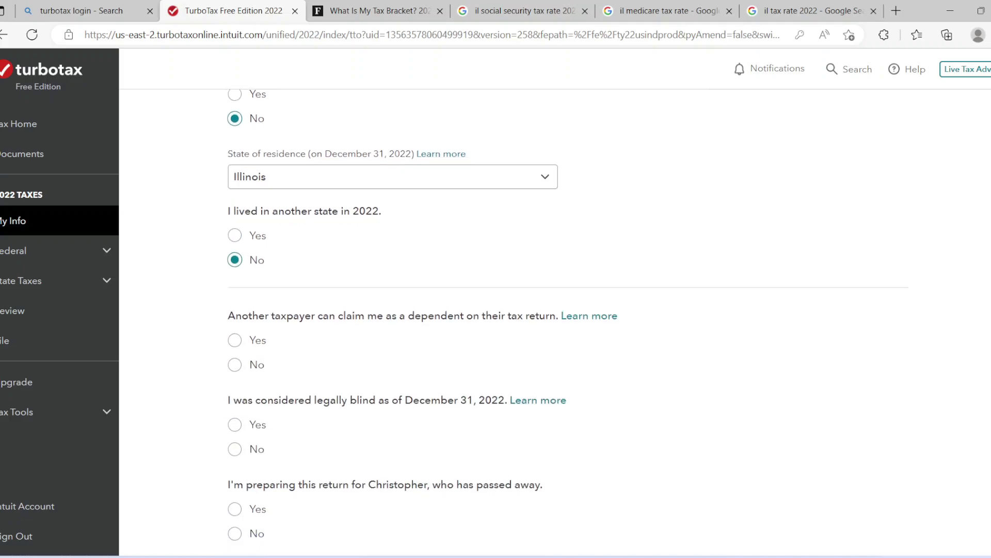
scroll(568, 321, "down", 1)
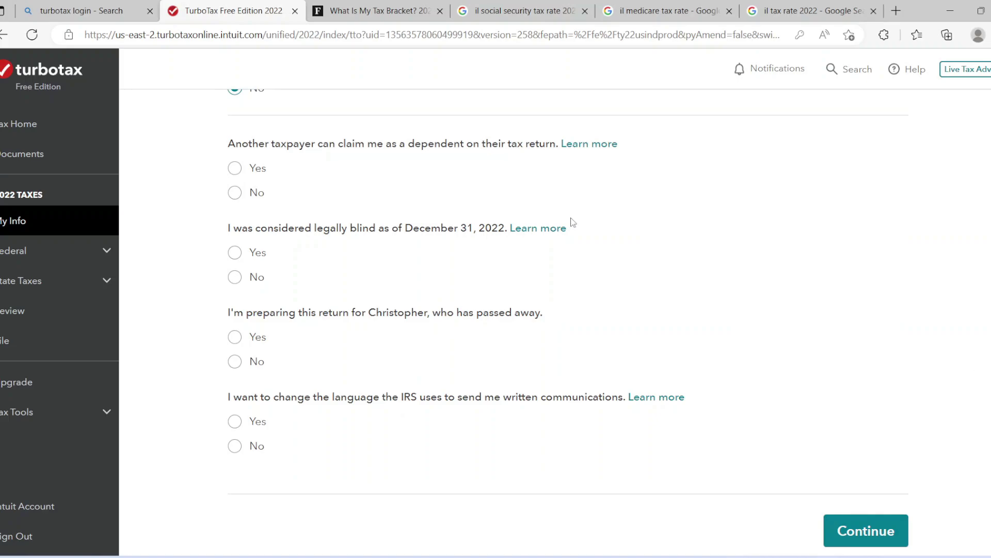
left_click(235, 194)
left_click(235, 277)
left_click(236, 363)
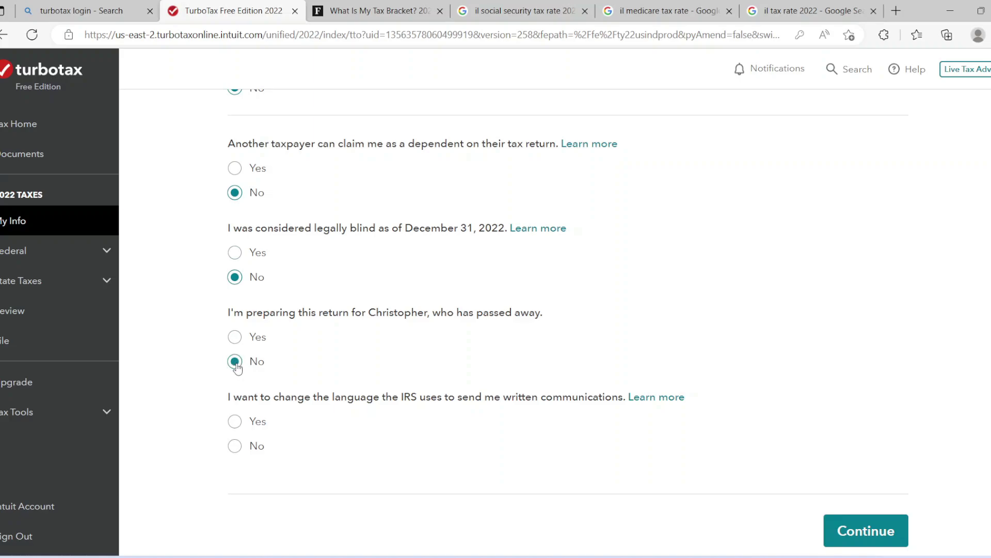
left_click(236, 449)
left_click(844, 528)
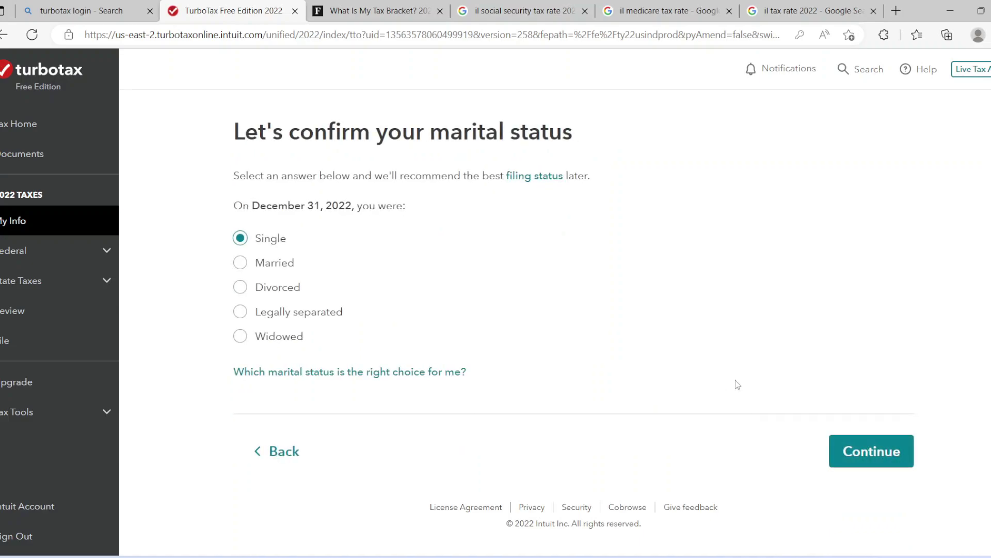
Confirm Single, report no dependents, and enter the street address and city
left_click(842, 453)
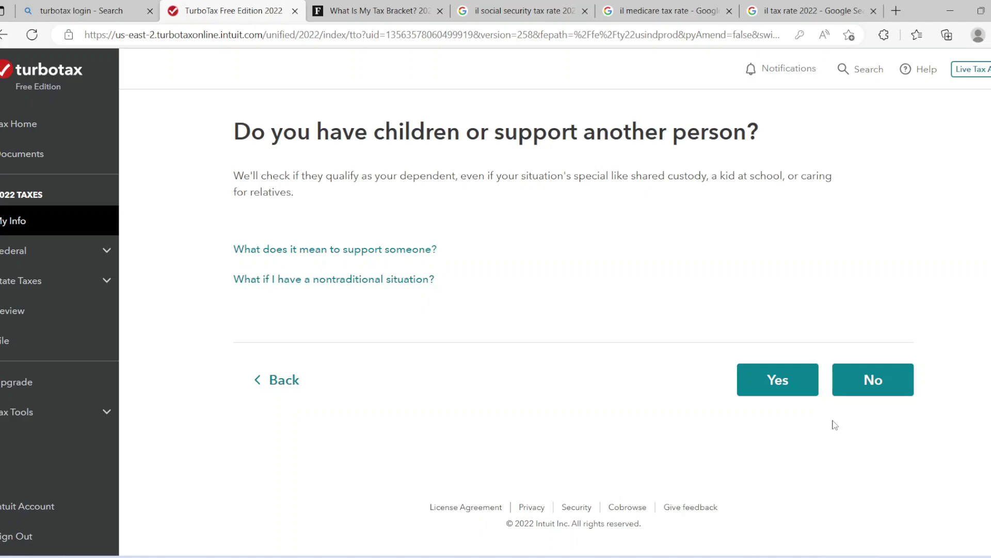
left_click(862, 380)
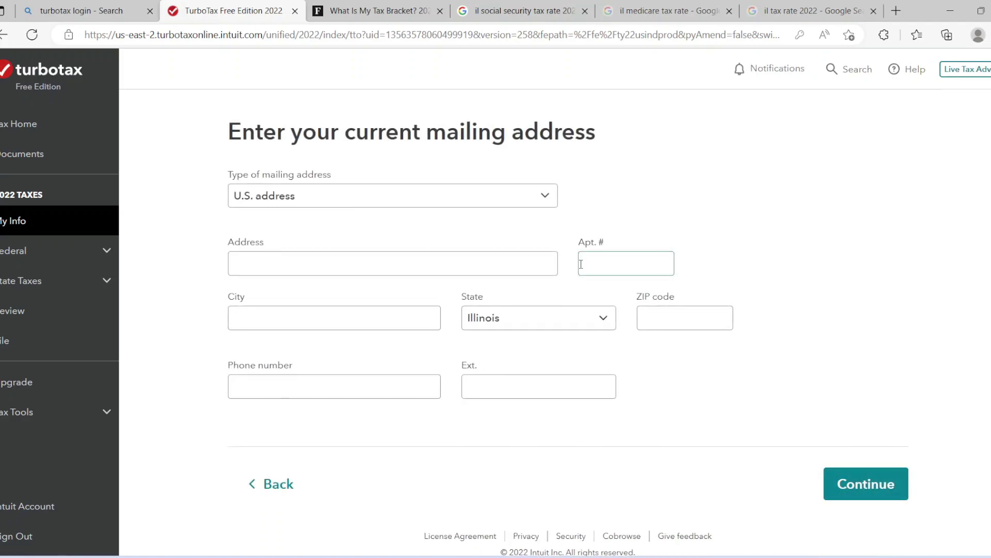
left_click(432, 260)
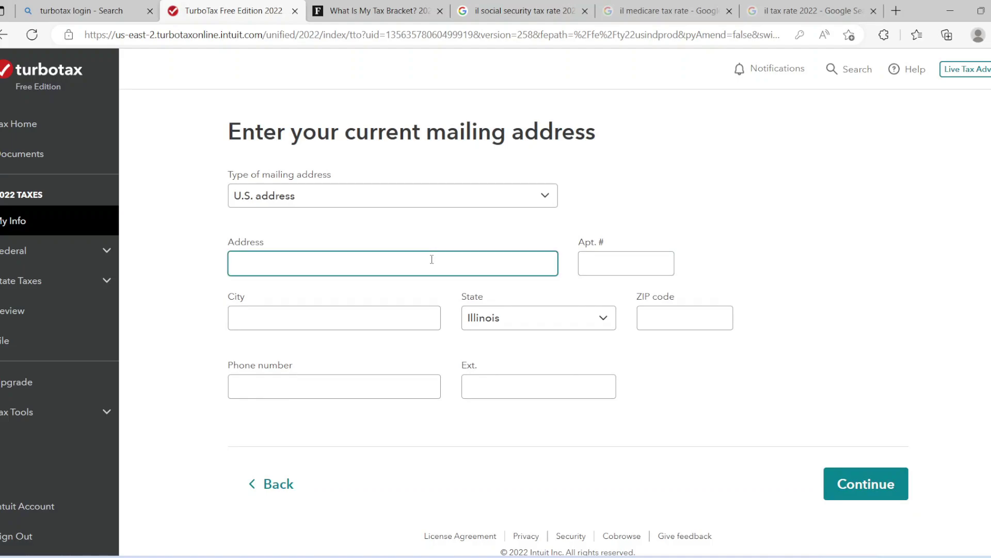
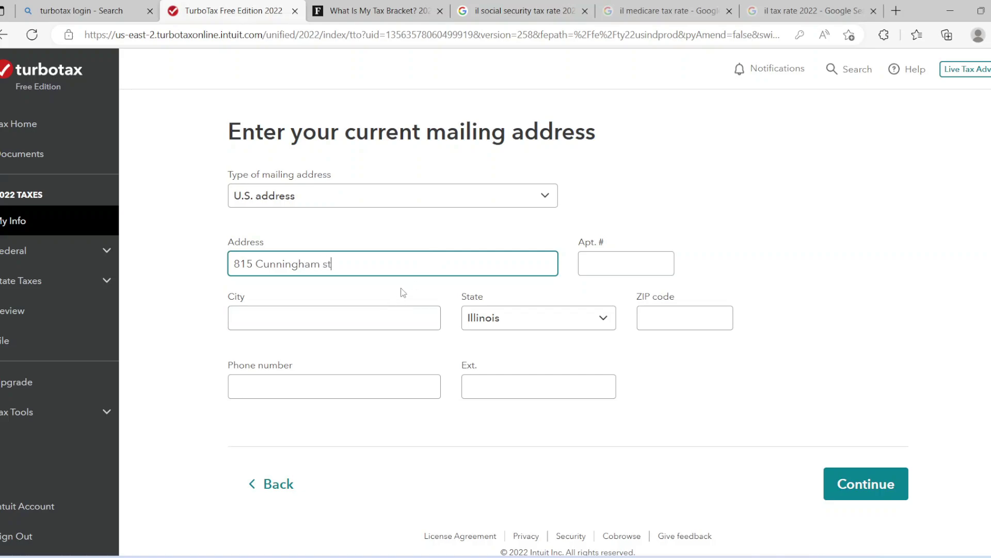
left_click(397, 316)
type("To")
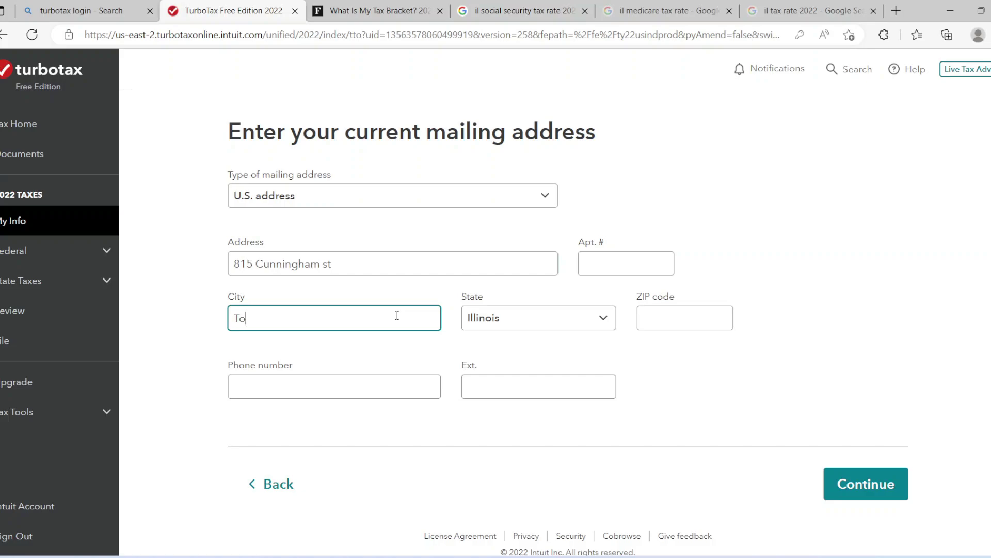
type("RO")
key("BackSpace")
key("BackSpace")
type("Rockford")
Enter the ZIP code and phone number and submit the mailing address
left_click(667, 310)
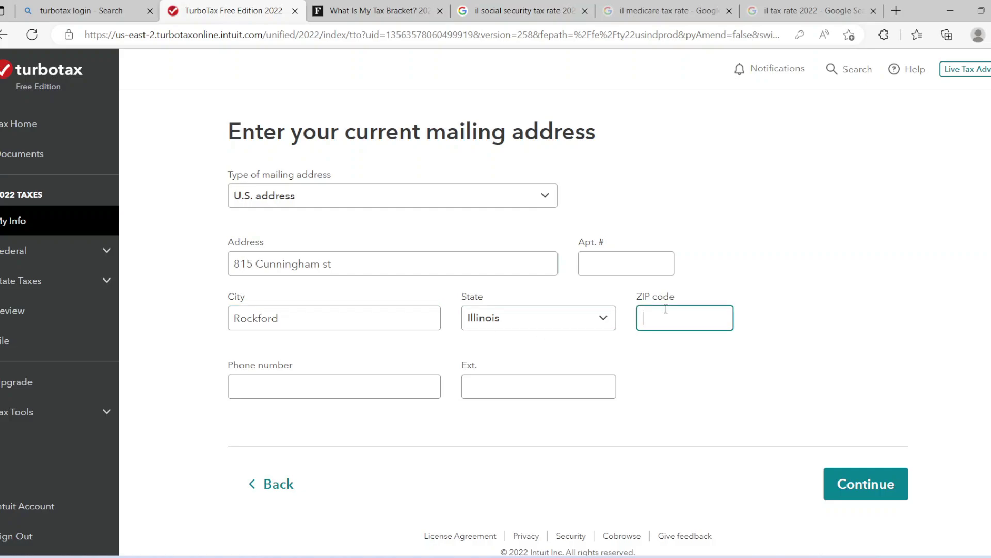
type("61102")
left_click(411, 388)
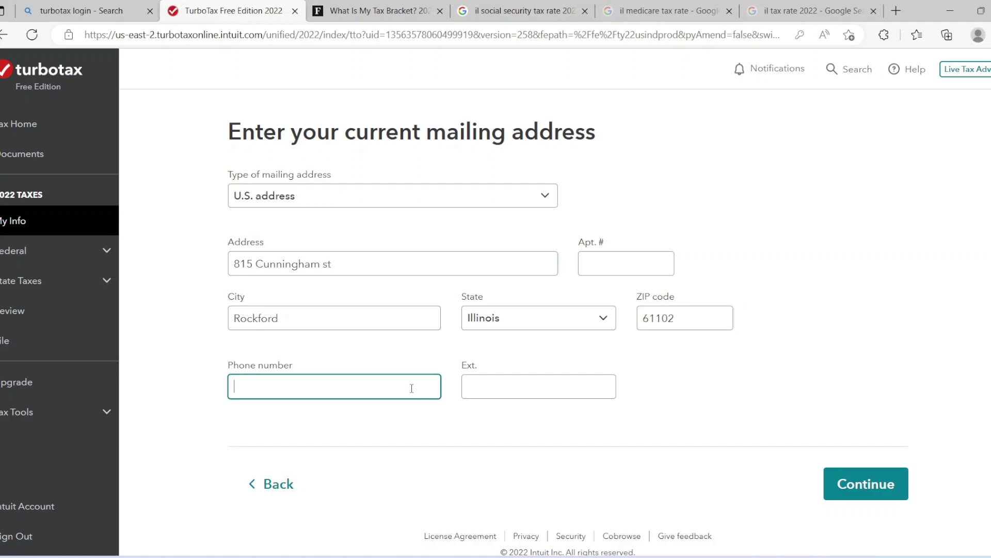
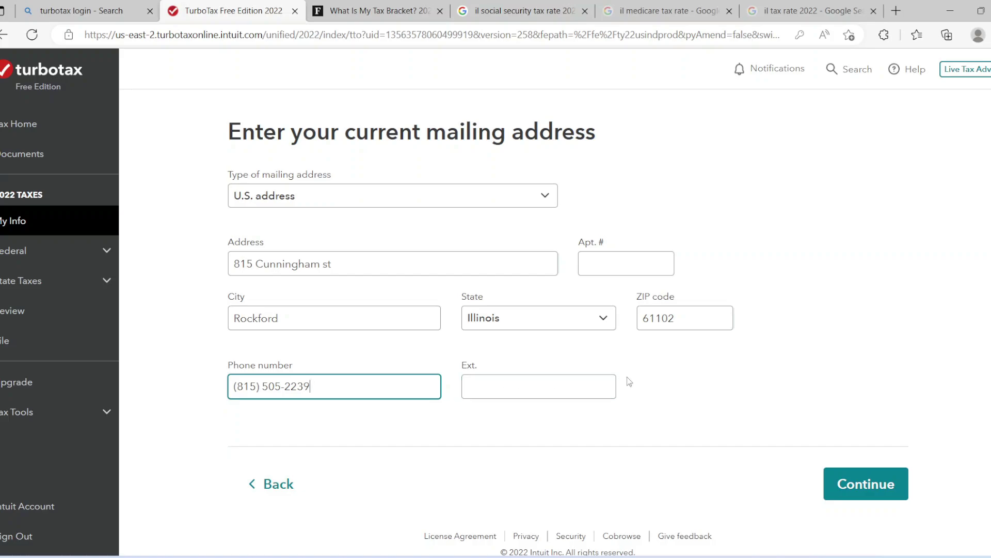
left_click(840, 484)
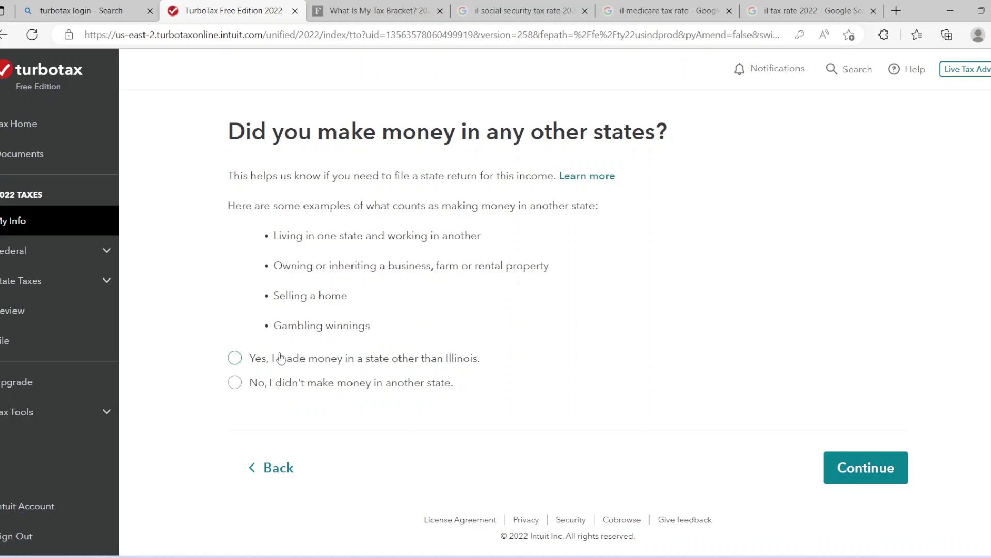
Answer No to other-state income, accept Single filing status, and choose Not now on PLUS
left_click(236, 382)
left_click(871, 465)
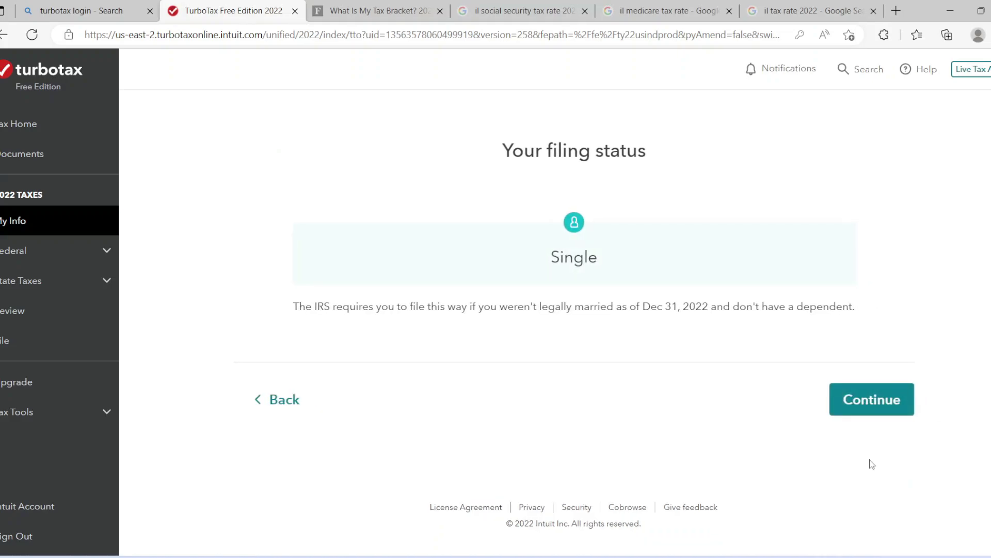
left_click(856, 405)
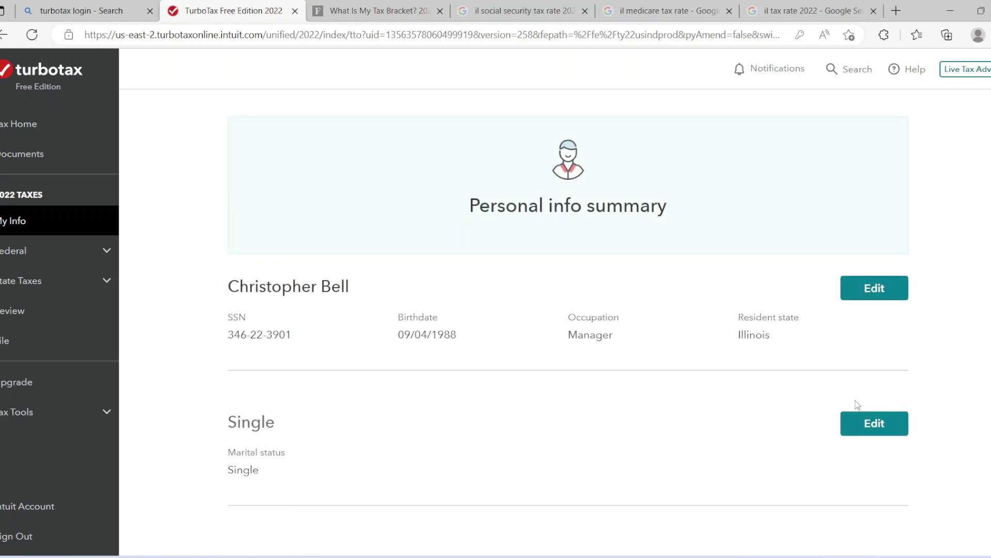
scroll(568, 320, "down", 6)
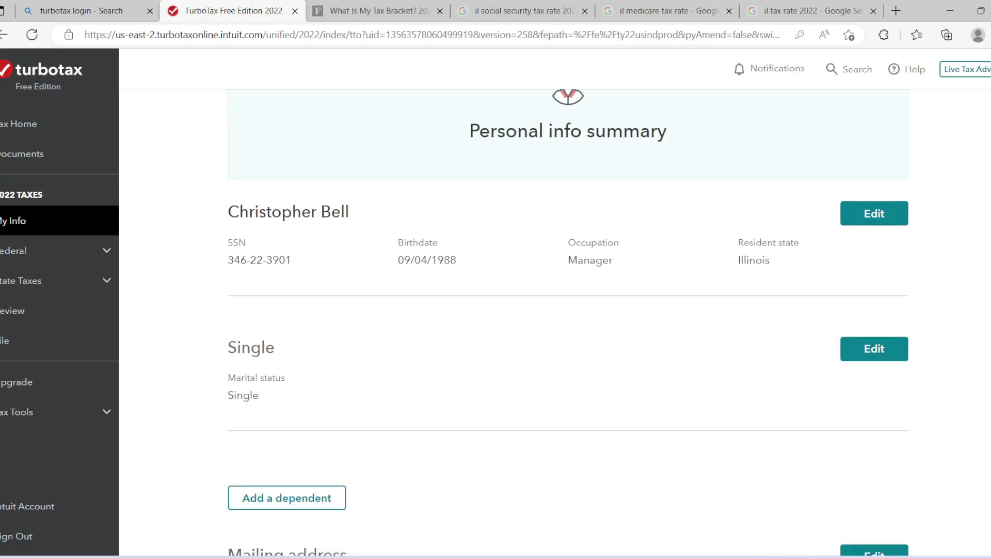
scroll(568, 320, "down", 2)
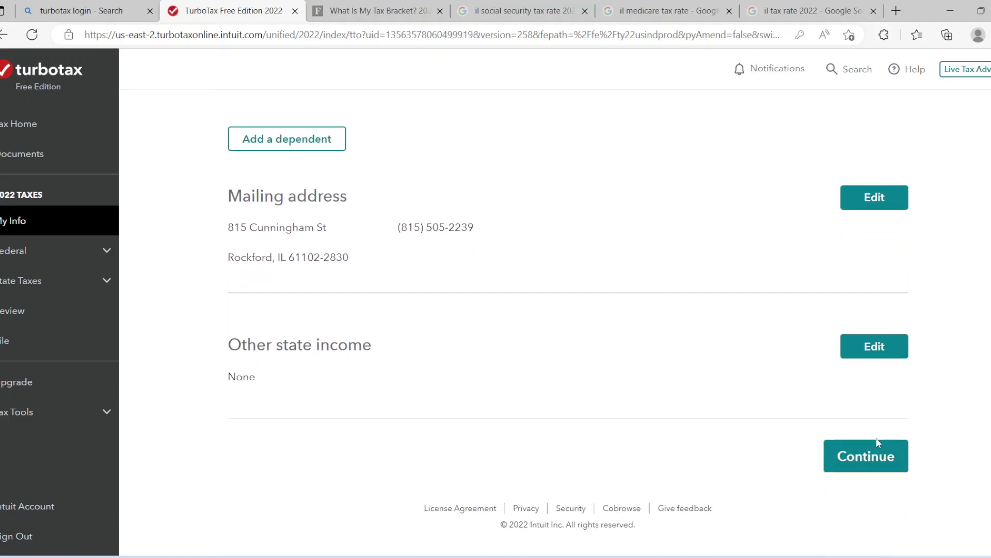
left_click(866, 453)
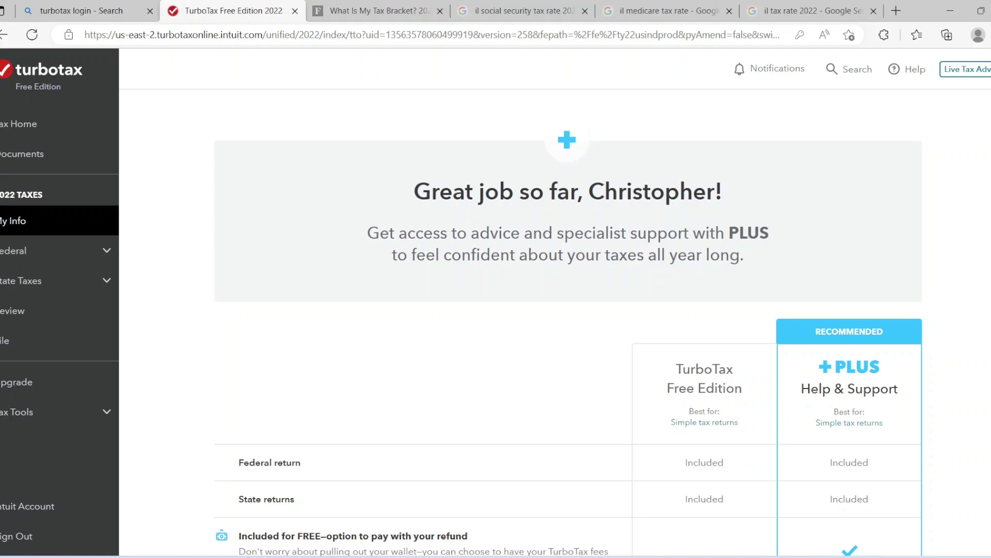
scroll(568, 320, "down", 6)
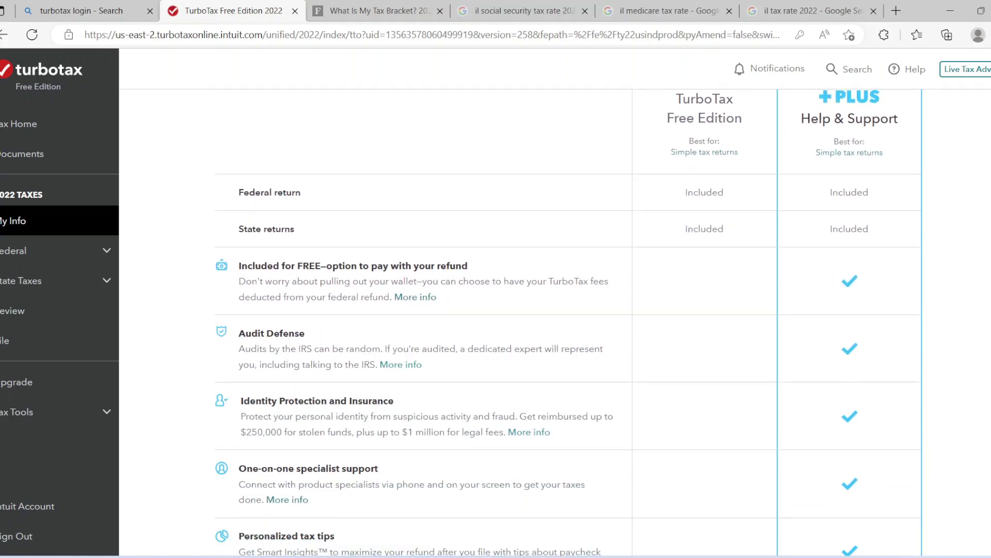
scroll(568, 320, "down", 5)
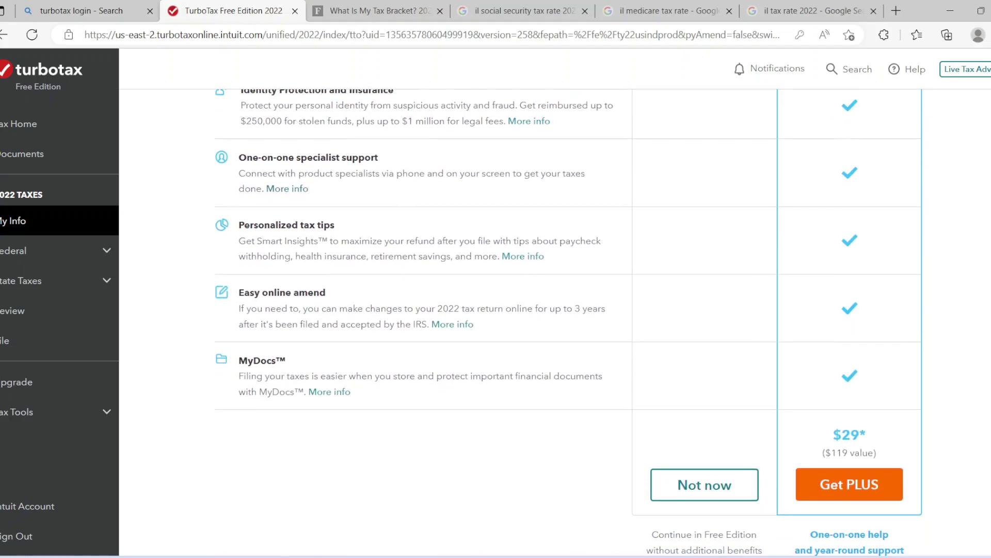
left_click(705, 438)
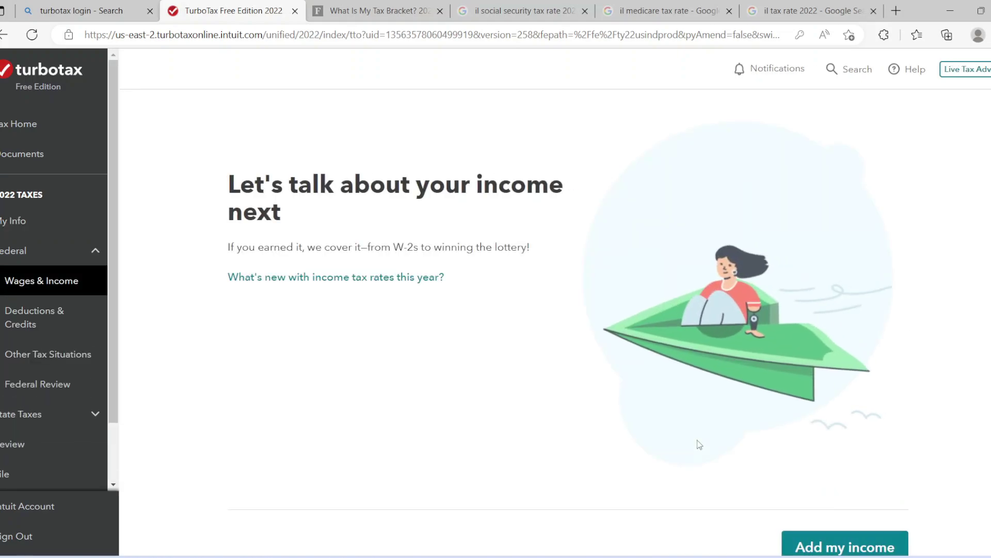
Choose to work on the W-2 and enter the employer's EIN in Box b
scroll(947, 278, "down", 2)
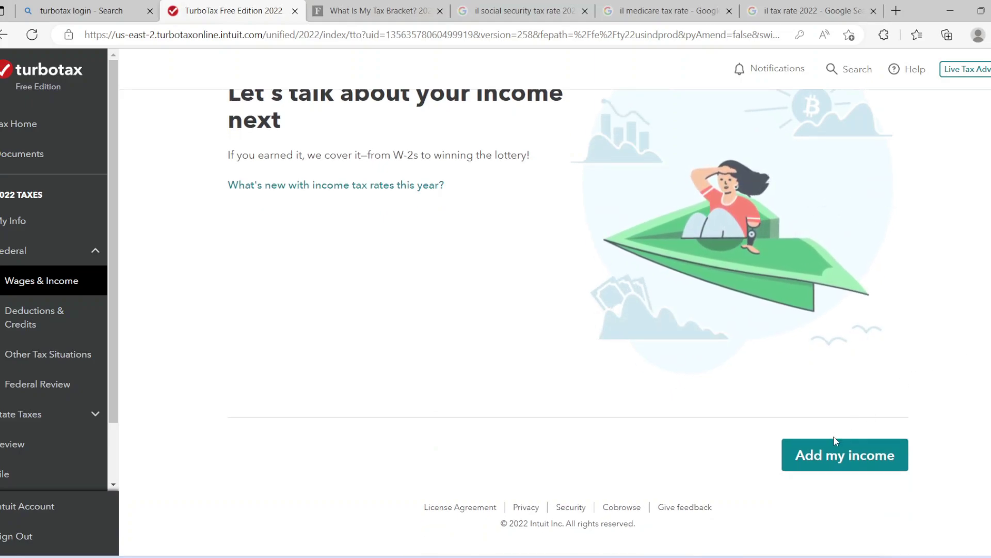
left_click(830, 457)
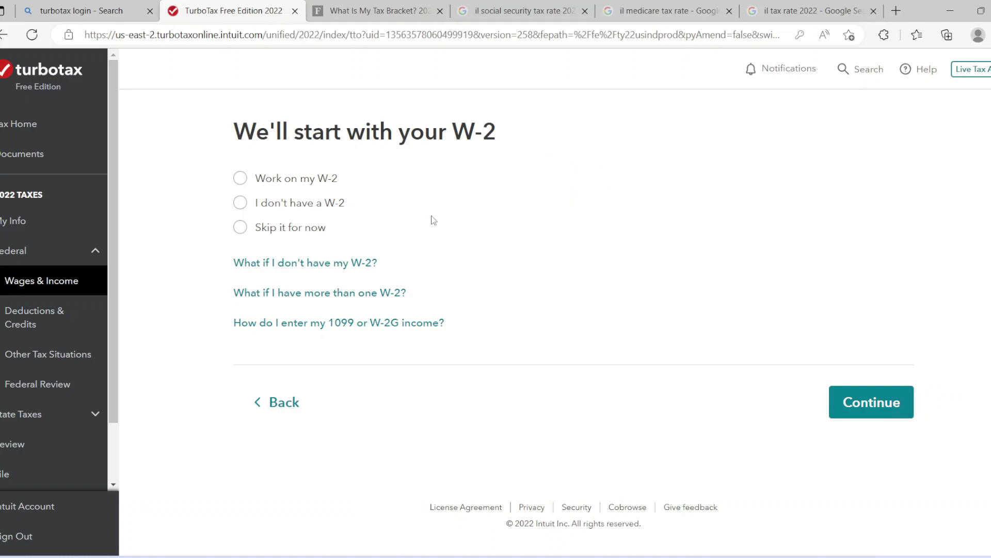
left_click(262, 179)
left_click(845, 409)
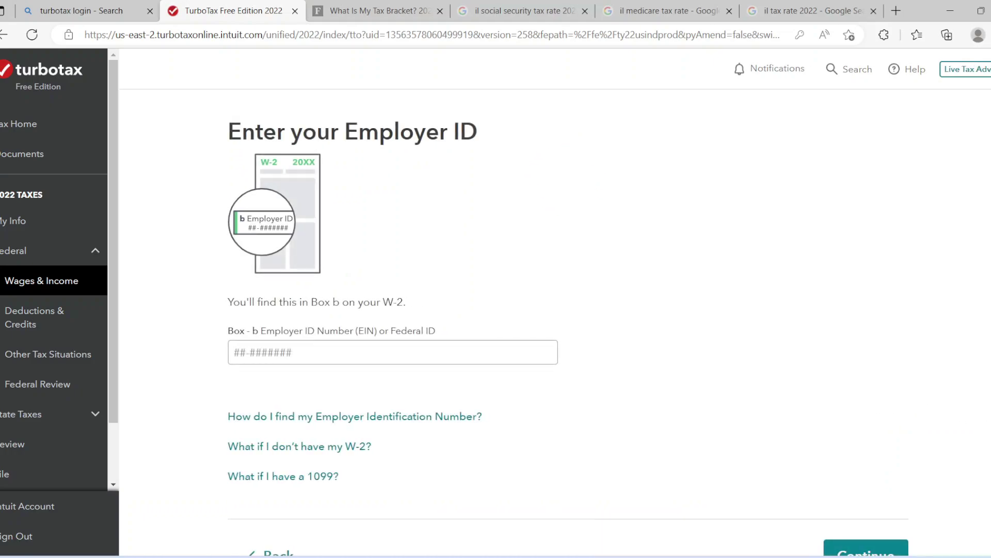
scroll(636, 395, "down", 2)
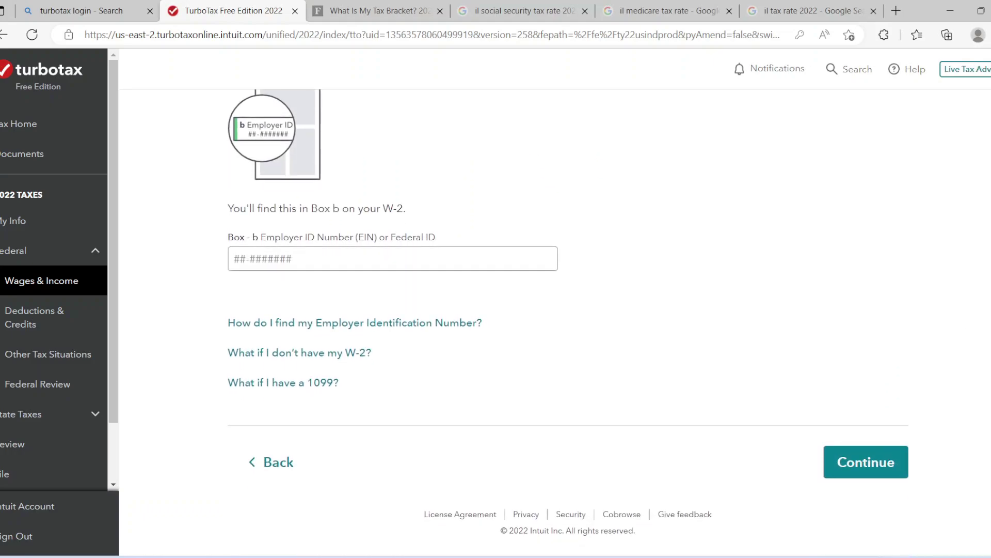
left_click(327, 262)
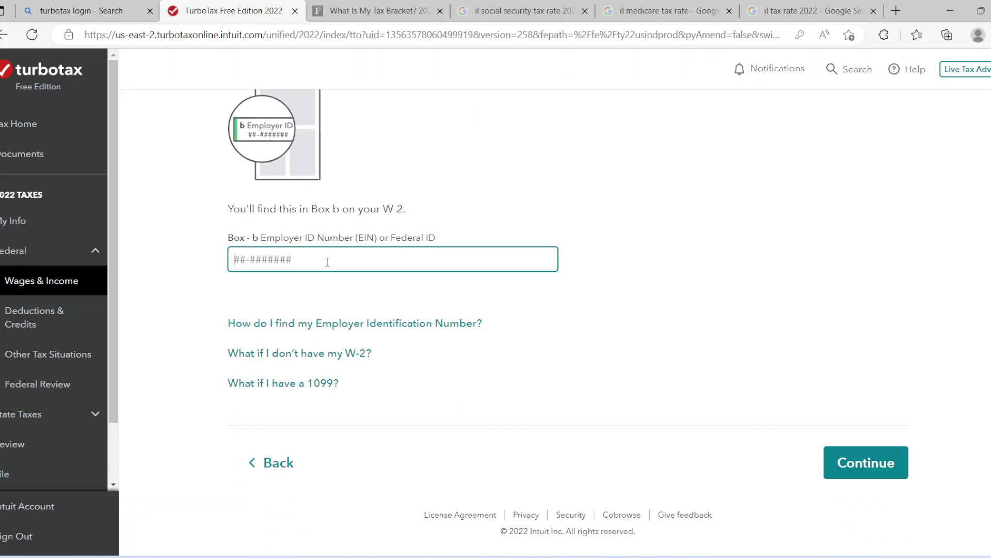
left_click(869, 461)
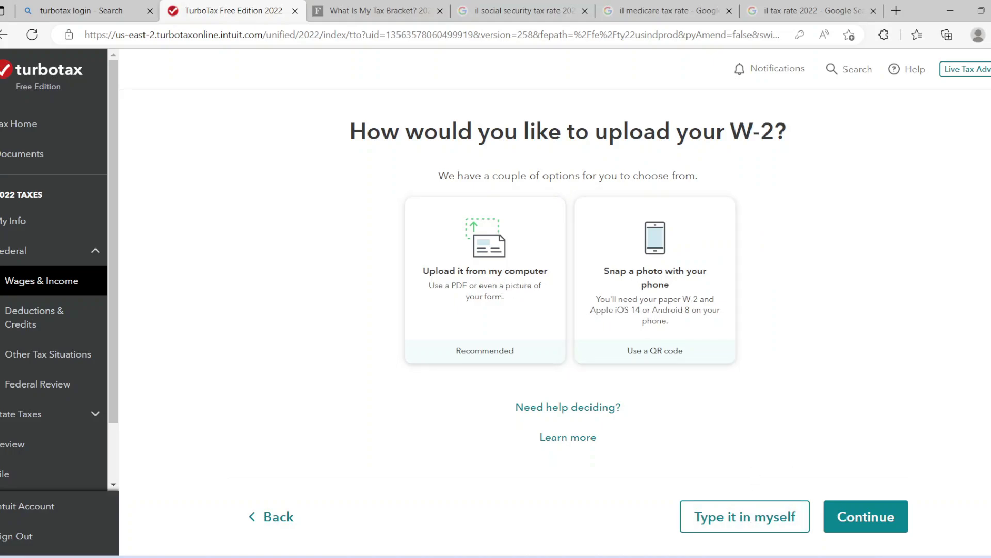
Choose manual W-2 entry and confirm the DOLLAR TREE STORES INC employer details
scroll(767, 482, "down", 1)
left_click(731, 458)
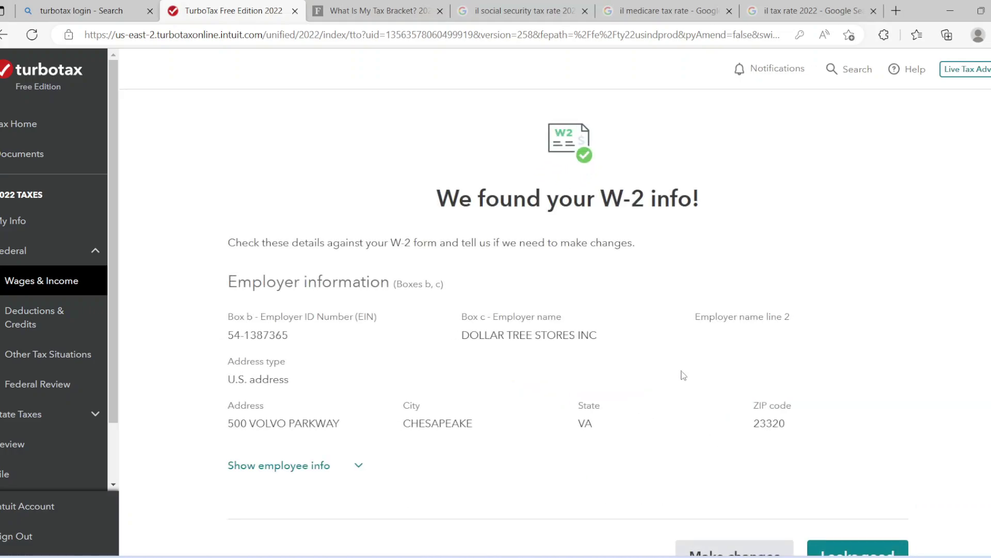
scroll(568, 332, "down", 2)
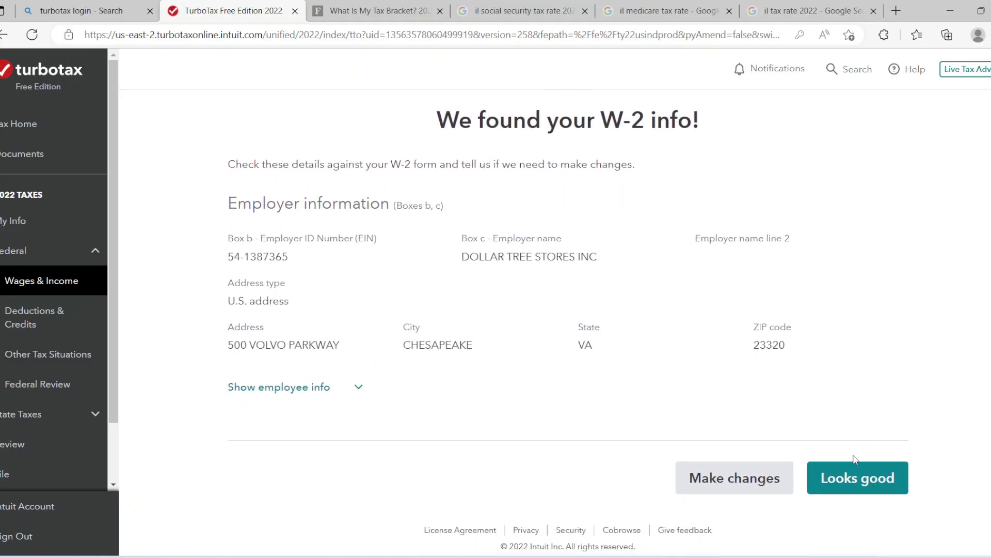
left_click(851, 479)
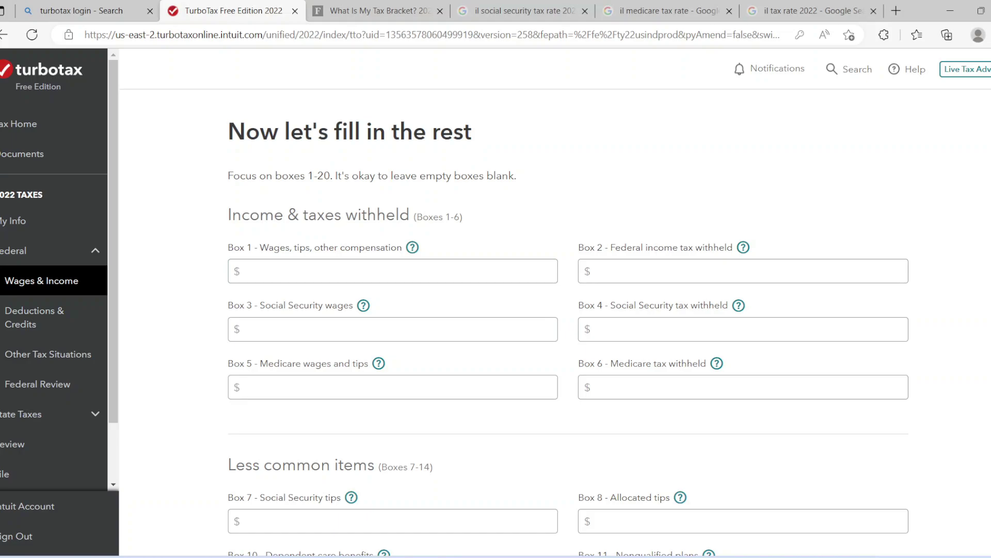
Enter 129,500 as the Box 1 wages
scroll(568, 330, "down", 10)
scroll(568, 330, "down", 5)
scroll(568, 330, "up", 15)
left_click(322, 268)
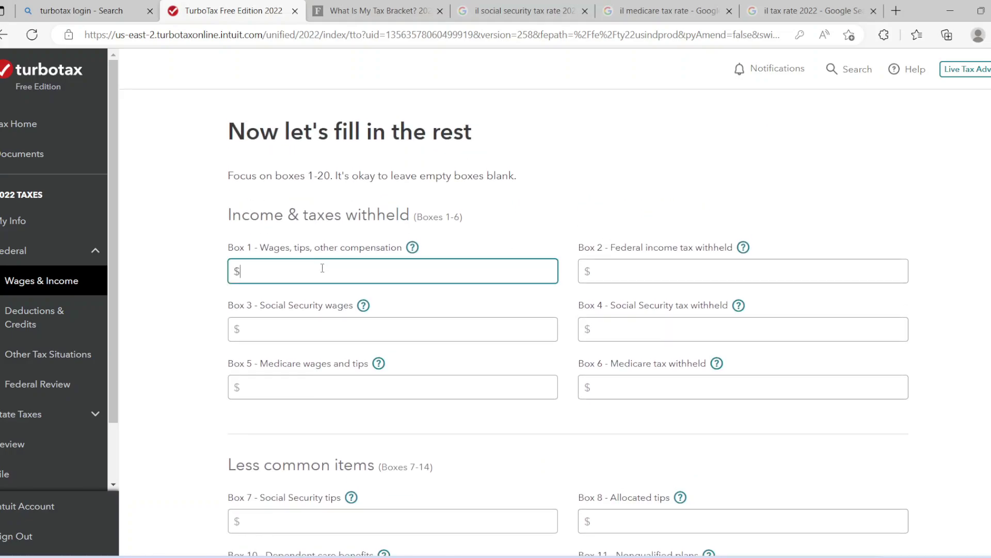
type("129,500")
Highlight the $89,075–$170,050 single-filer bracket and its 24% of excess rule on Forbes
left_click(336, 10)
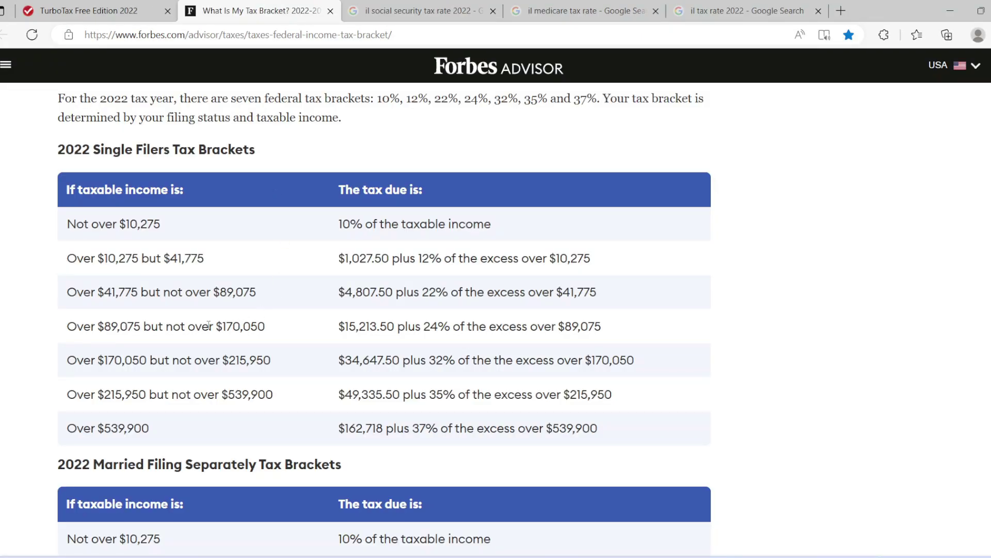
left_click_drag(67, 327, 271, 327)
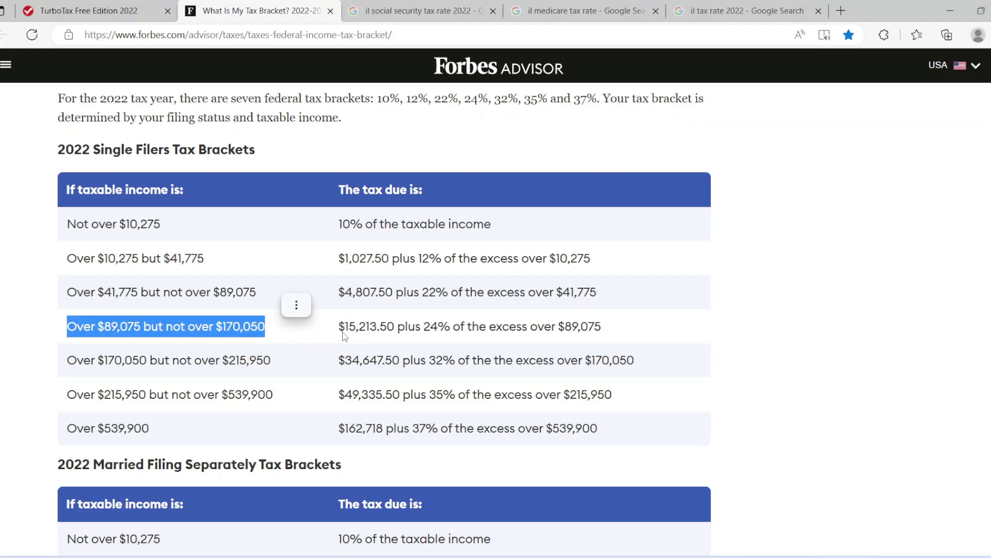
left_click_drag(342, 333, 393, 335)
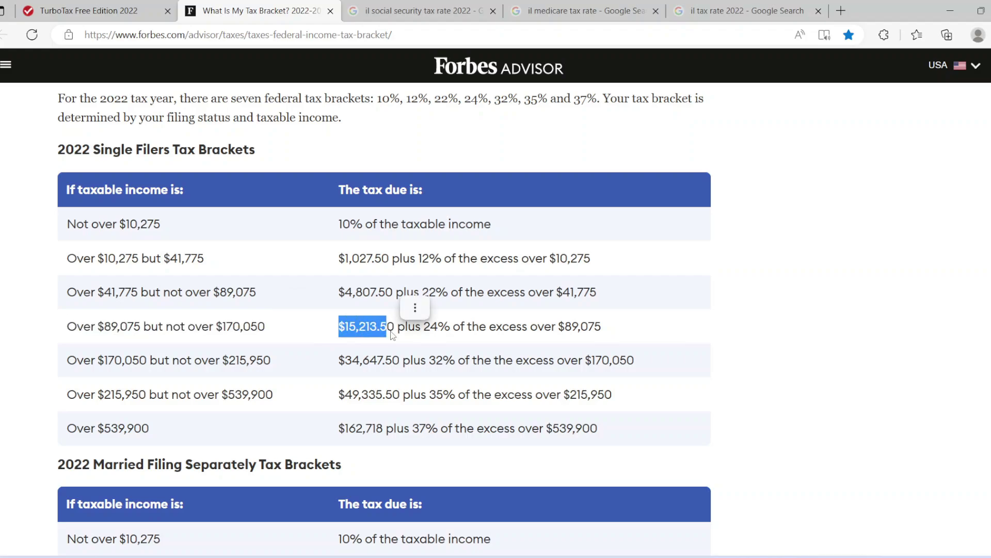
left_click(403, 334)
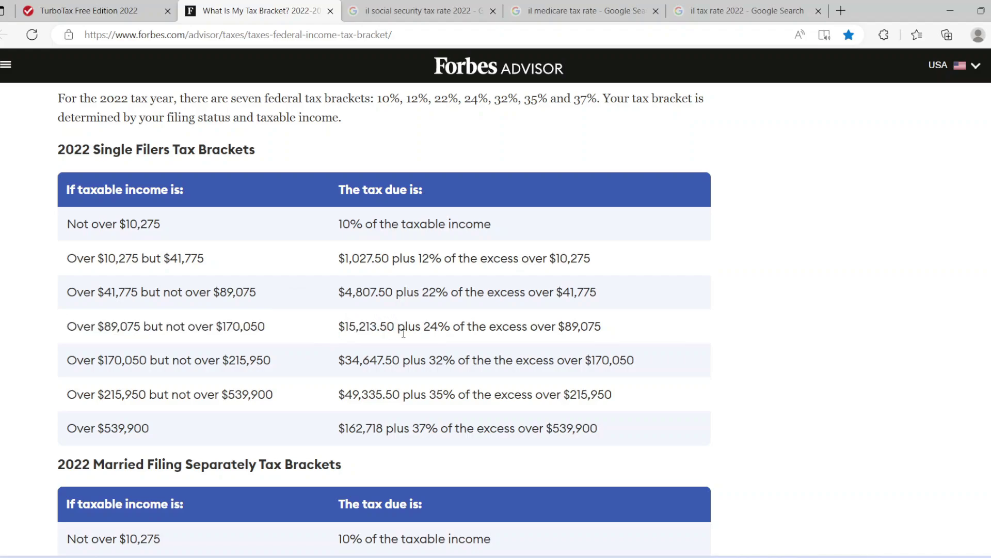
left_click_drag(398, 333, 613, 333)
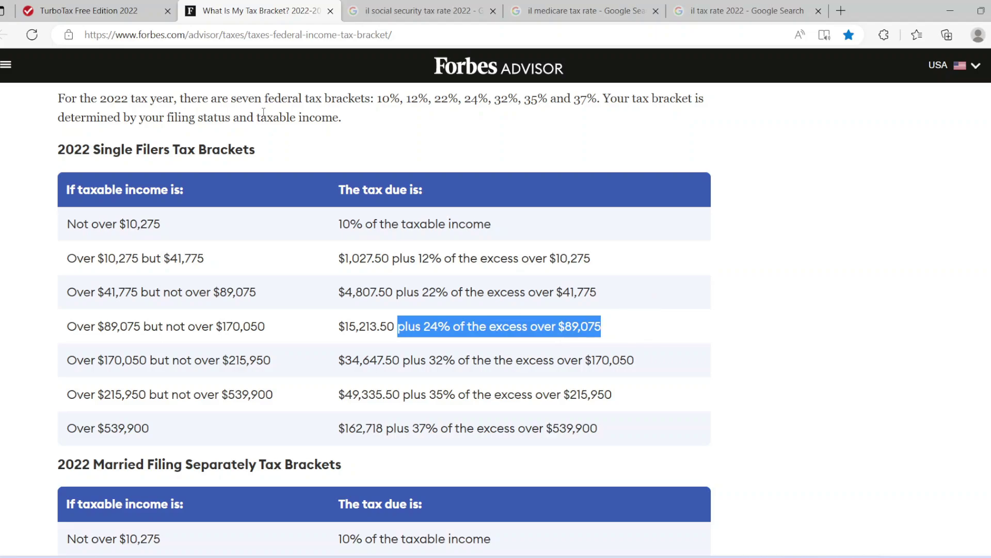
Recheck the Box 1 wages in TurboTax and open Windows Calculator
left_click(87, 11)
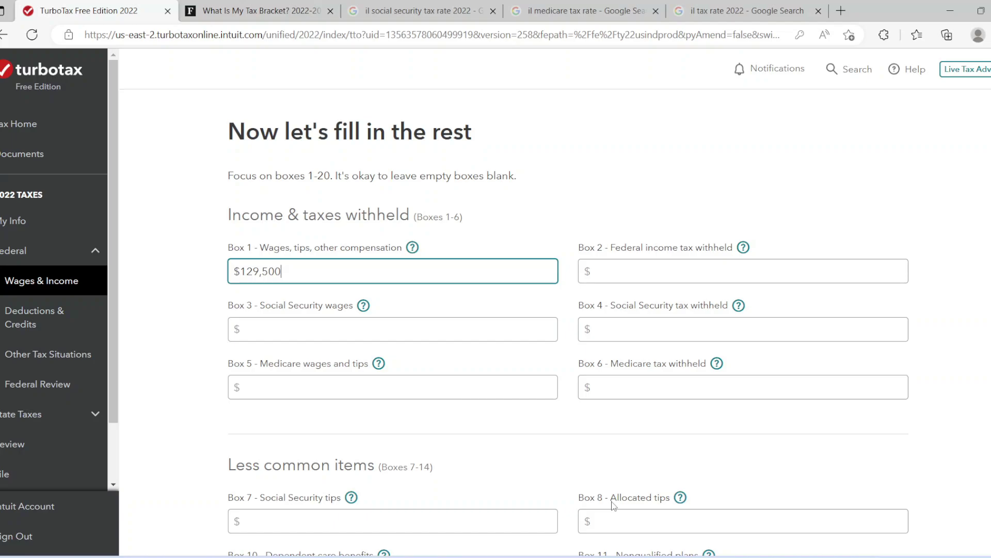
left_click(300, 6)
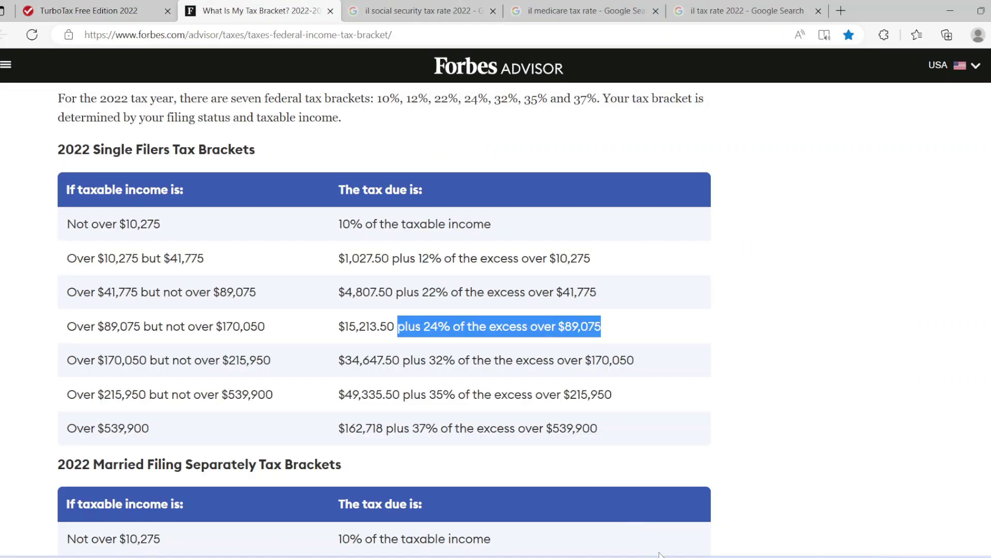
left_click(677, 555)
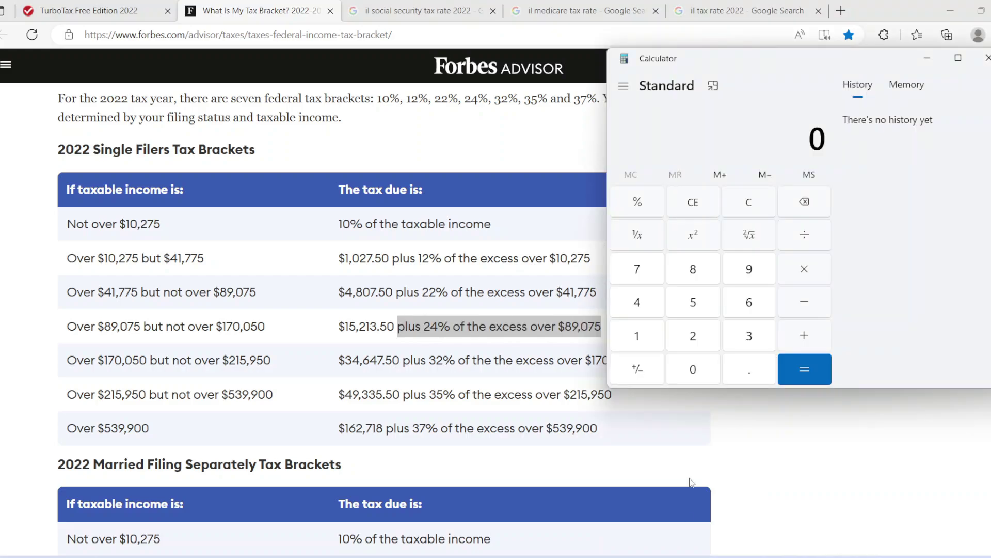
Compute 129,500 − 89,075 in Calculator, giving 40,425
left_click(639, 337)
left_click(693, 337)
left_click(749, 269)
left_click(700, 310)
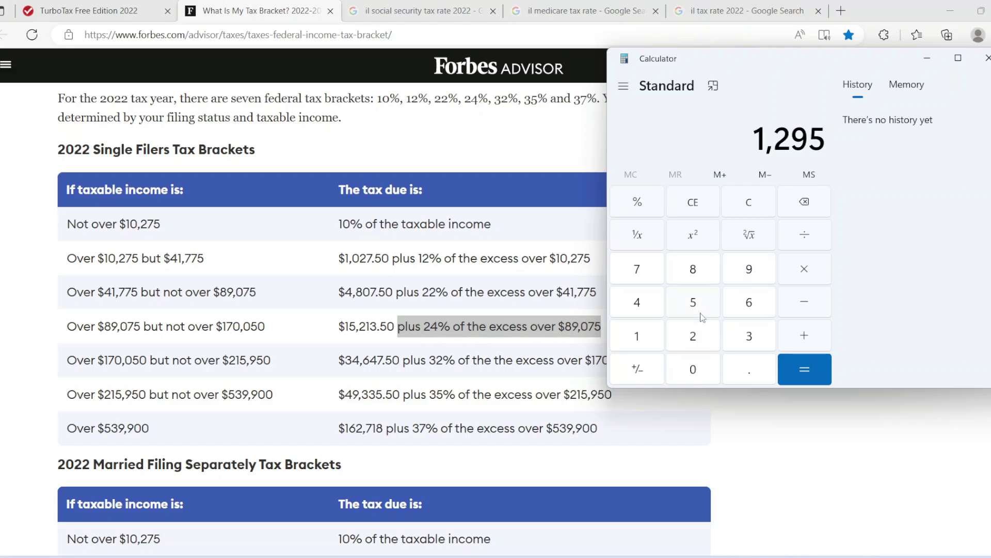
left_click(689, 381)
left_click(688, 380)
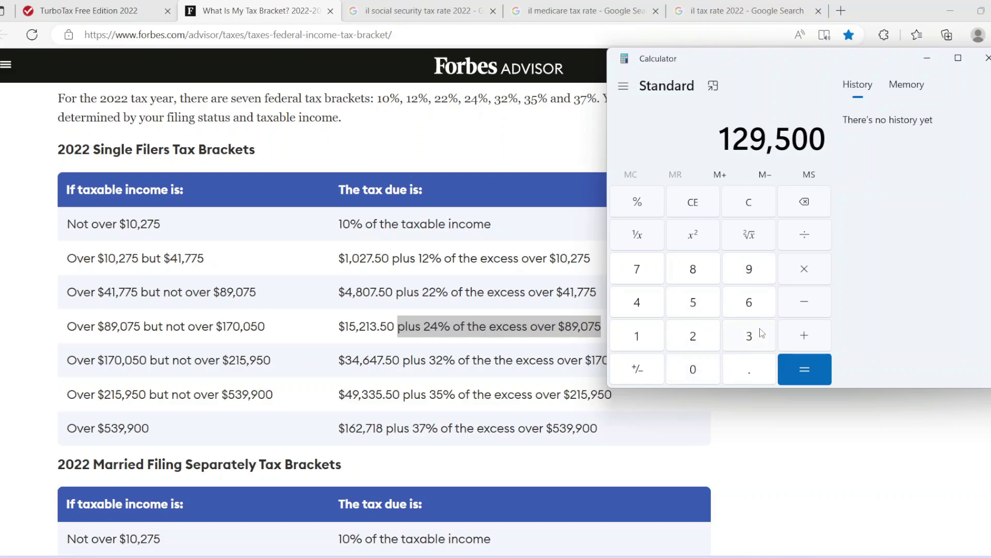
left_click(813, 298)
left_click(695, 271)
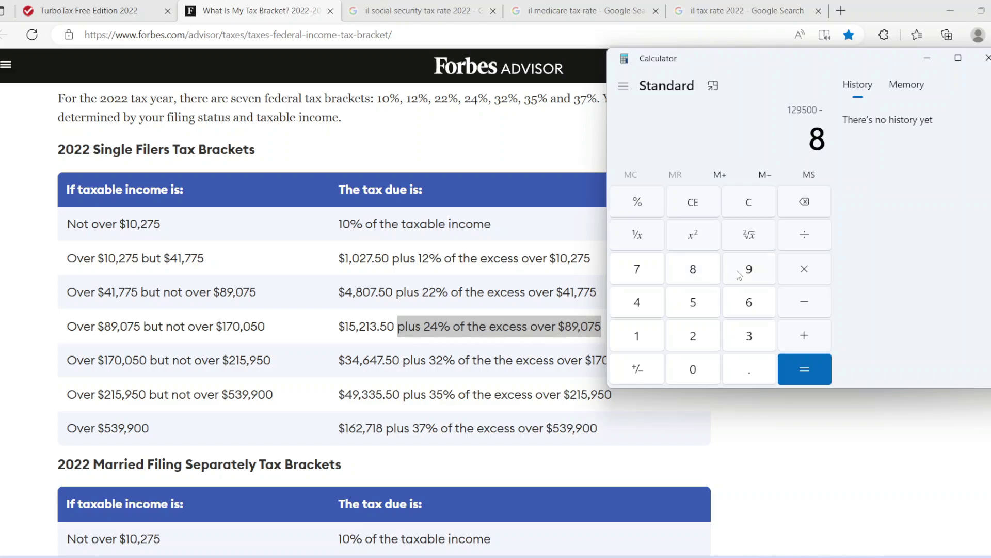
left_click(748, 269)
left_click(695, 368)
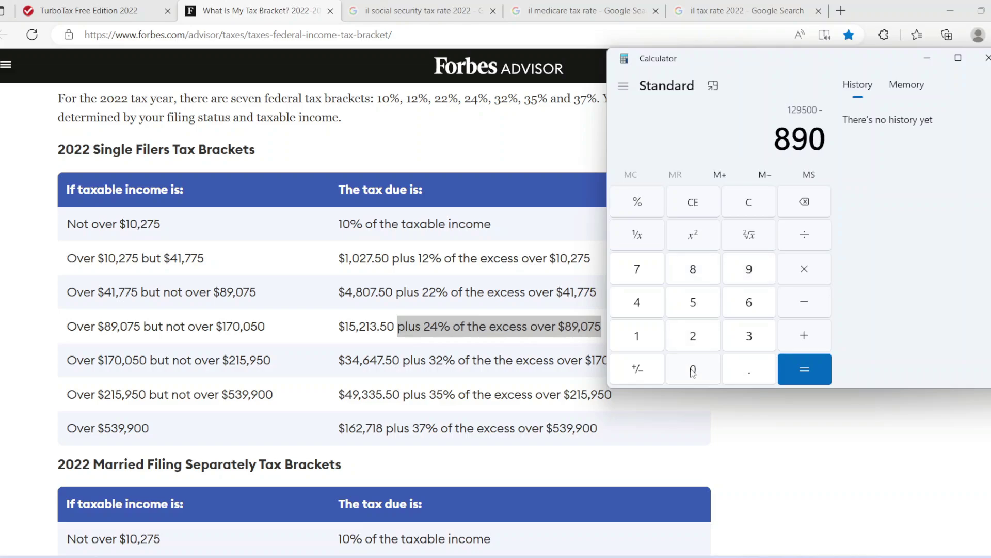
left_click(647, 271)
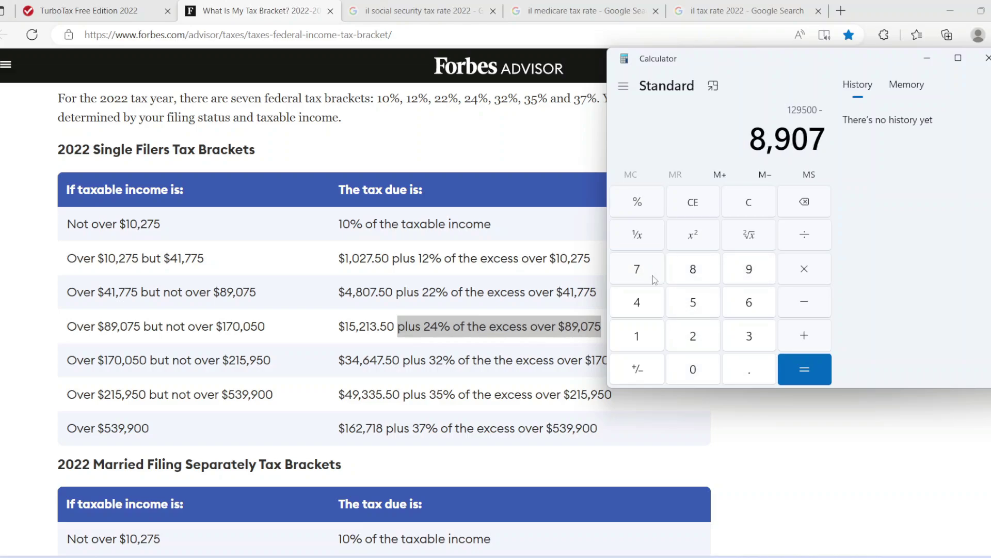
left_click(685, 309)
left_click(805, 368)
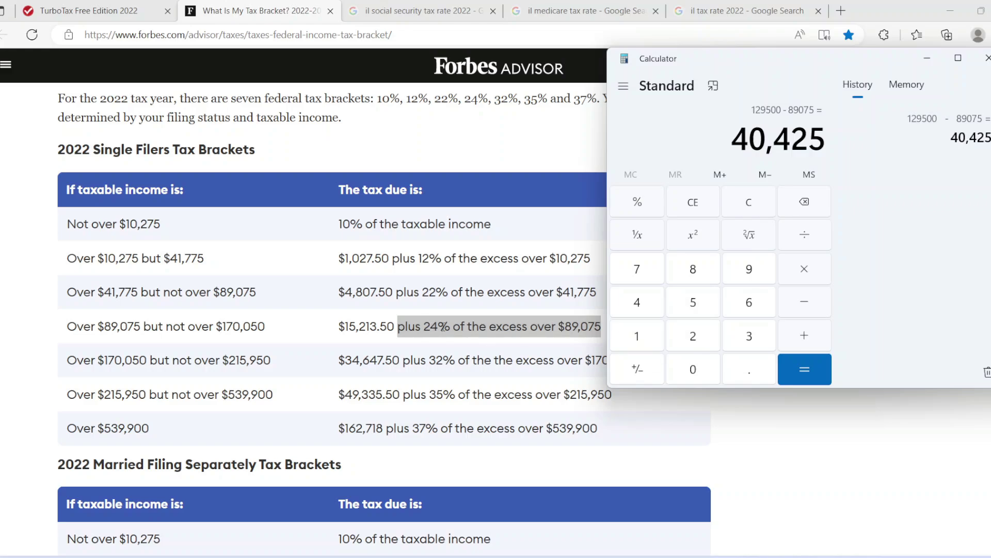
Take 24% of 40,425, giving 9,702
left_click(424, 326)
left_click(424, 327)
double_click(424, 326)
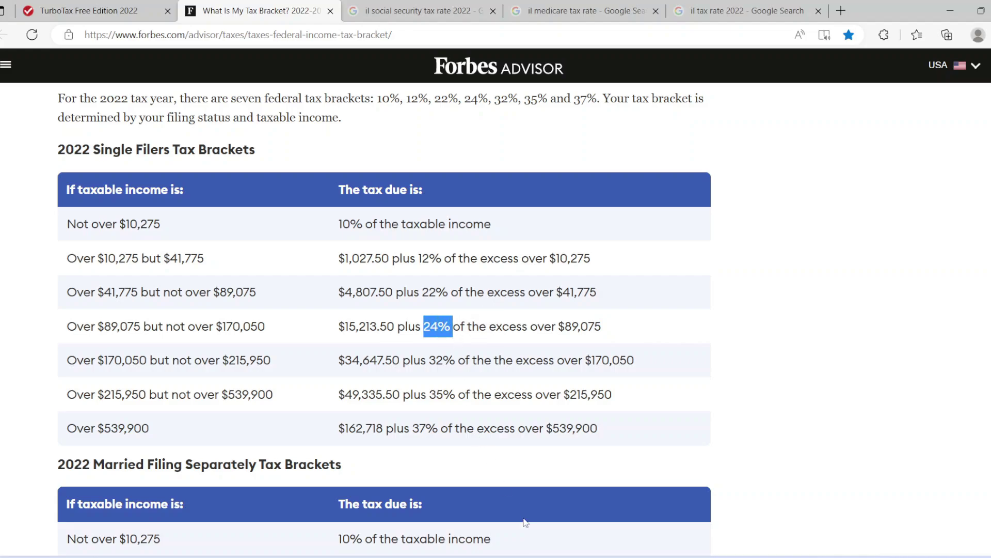
key("alt+Tab")
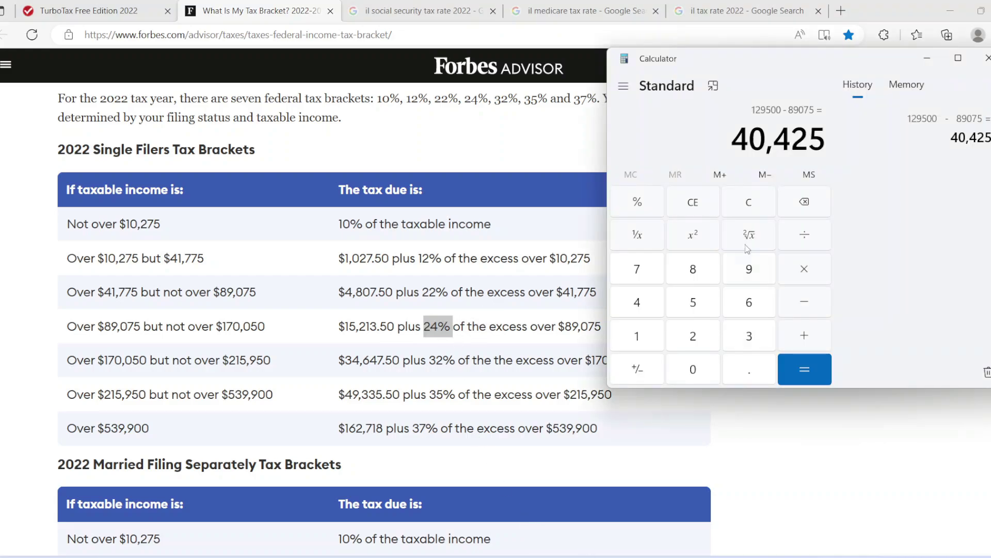
left_click(802, 301)
left_click(703, 334)
left_click(646, 309)
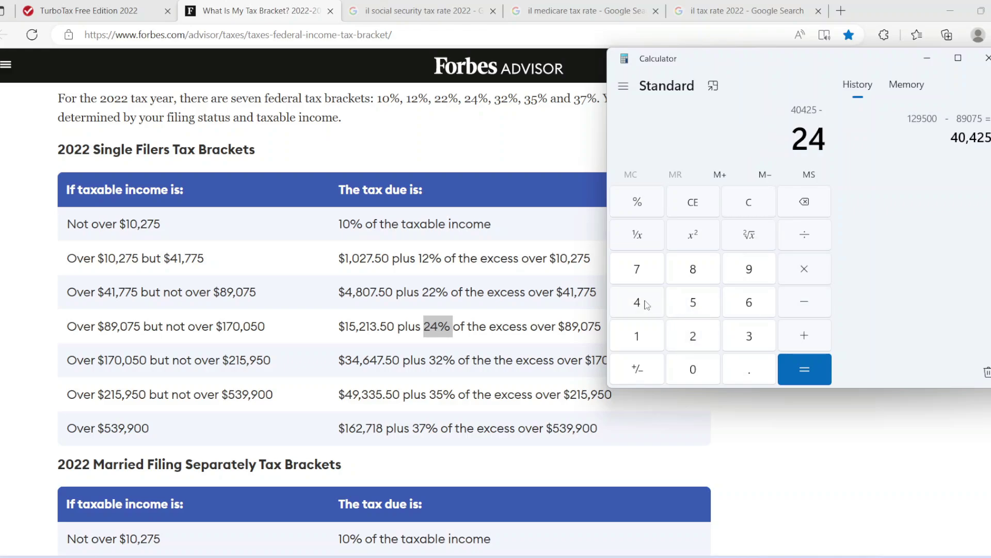
left_click(651, 206)
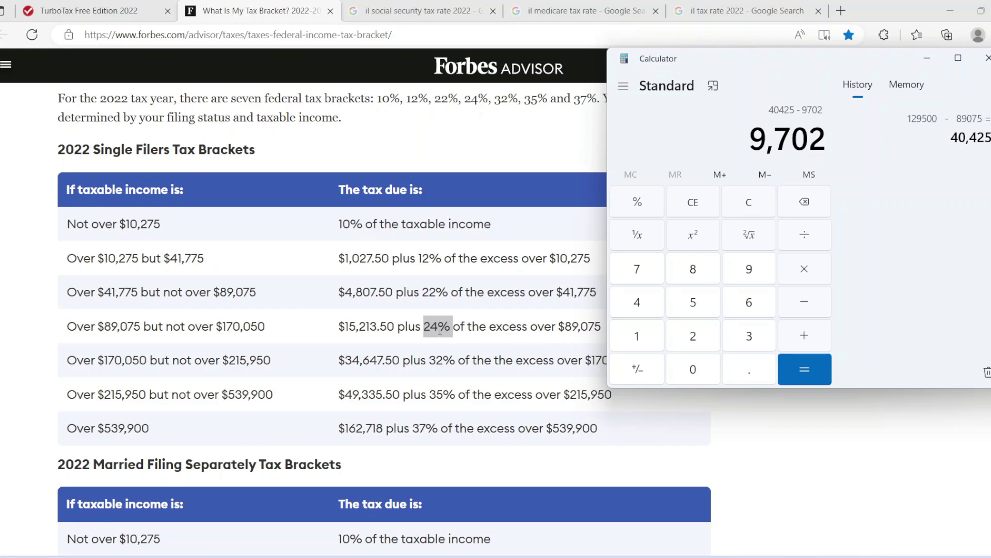
Note the 15,213.50 base tax, clear Calculator and re-enter 9,702
left_click_drag(345, 324, 387, 326)
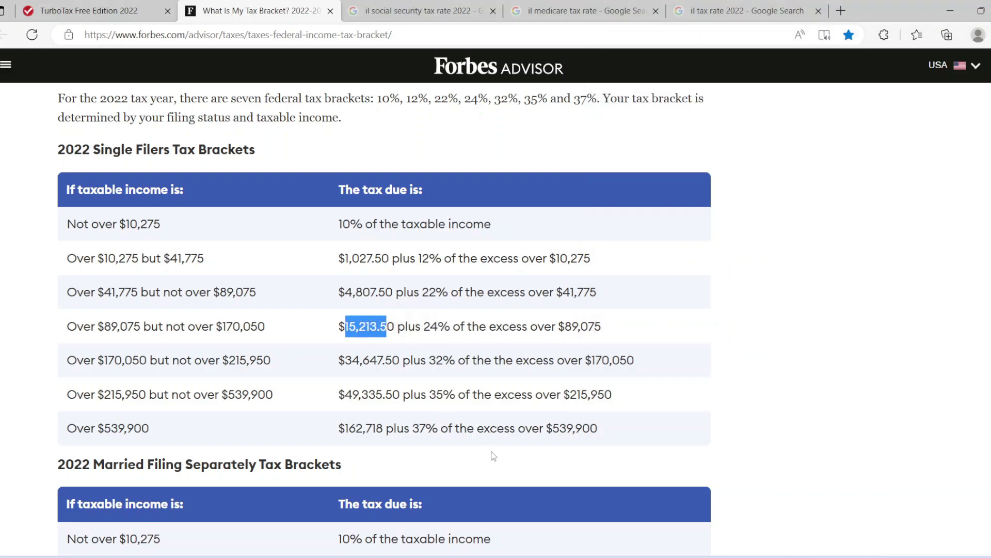
left_click(497, 403)
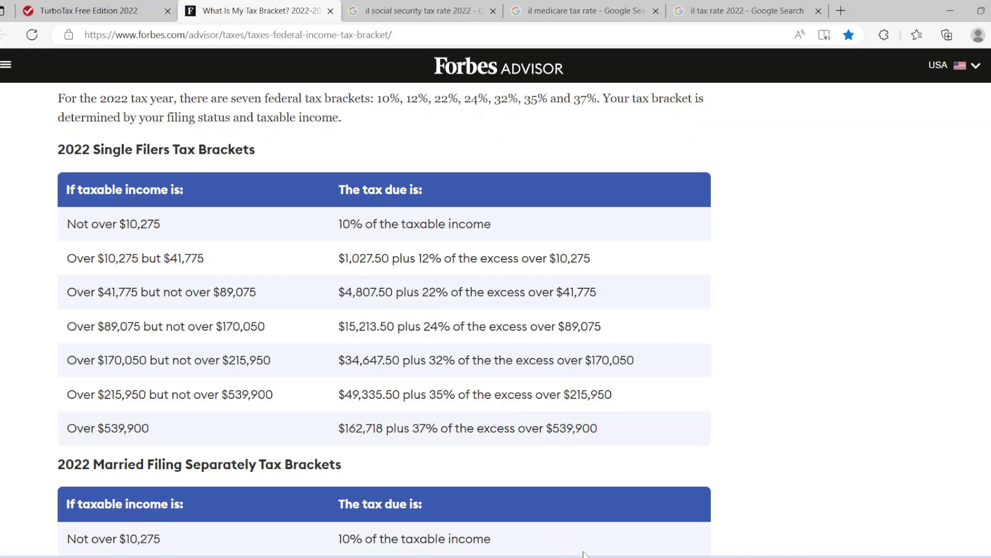
key("alt+Tab")
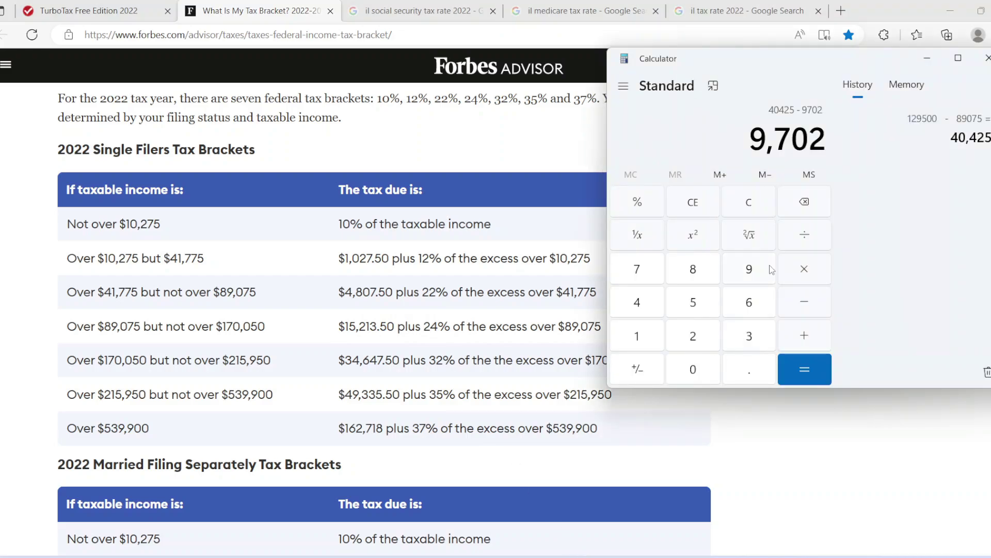
left_click(750, 209)
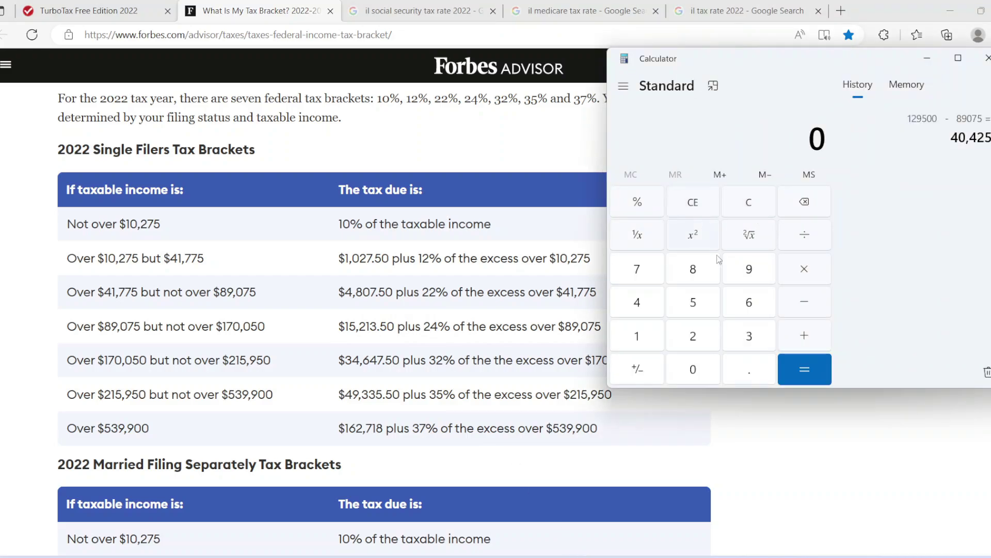
left_click(752, 273)
left_click(646, 268)
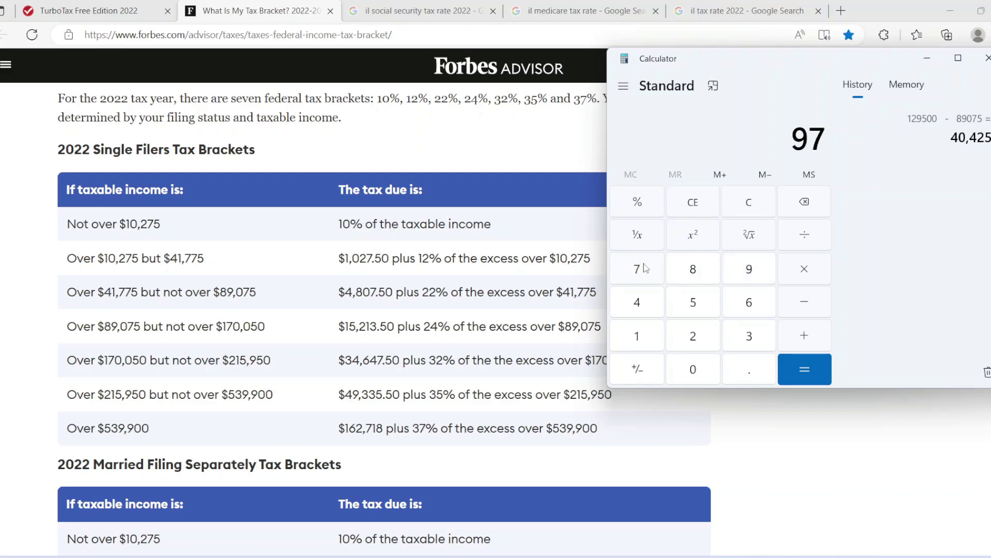
left_click(695, 368)
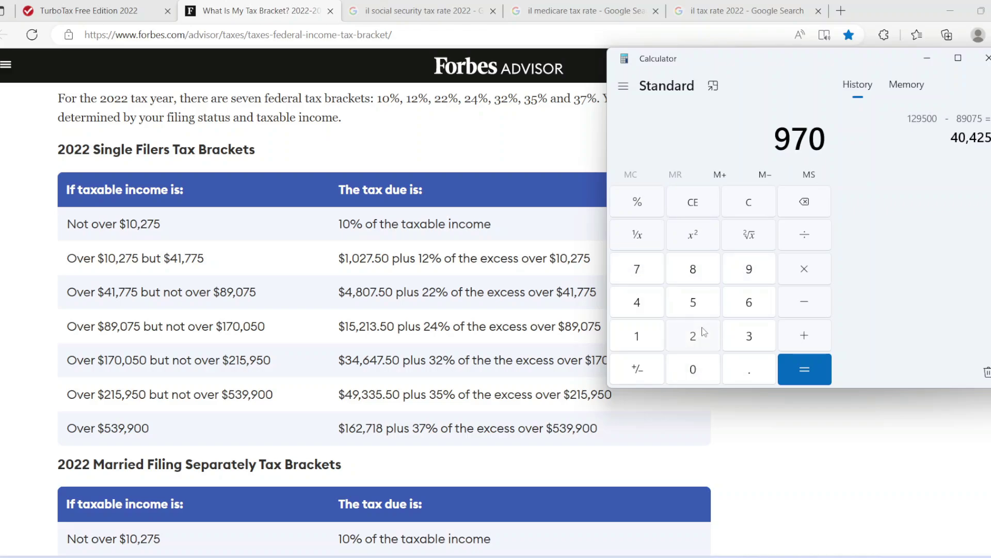
left_click(704, 332)
Add 15,213.50 to 9,702 for a federal tax total of 24,915.5
left_click(799, 341)
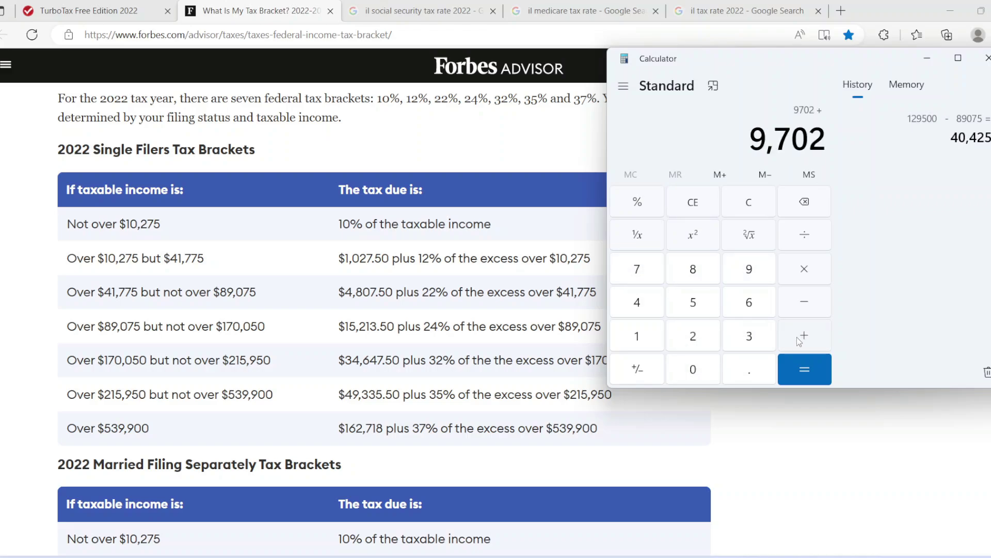
left_click(650, 336)
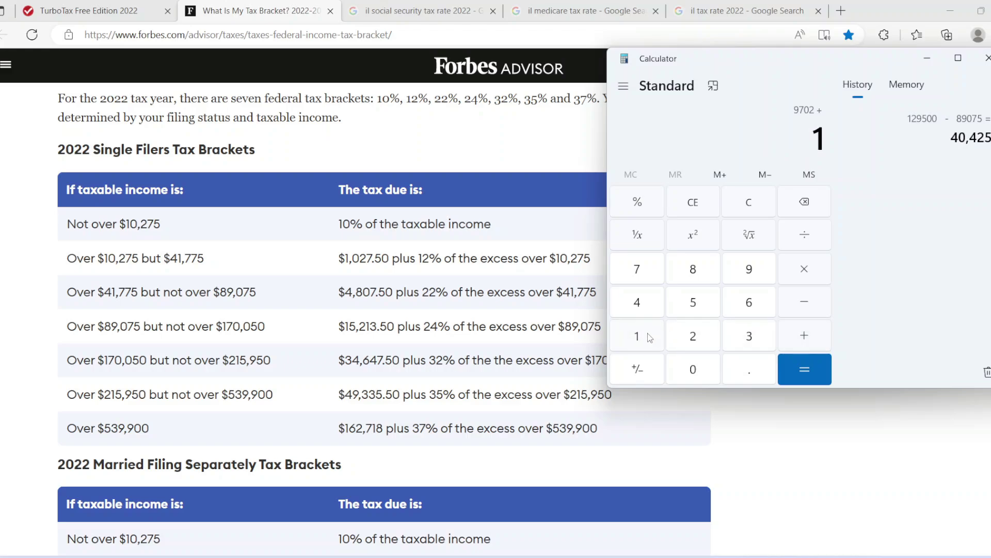
left_click(693, 308)
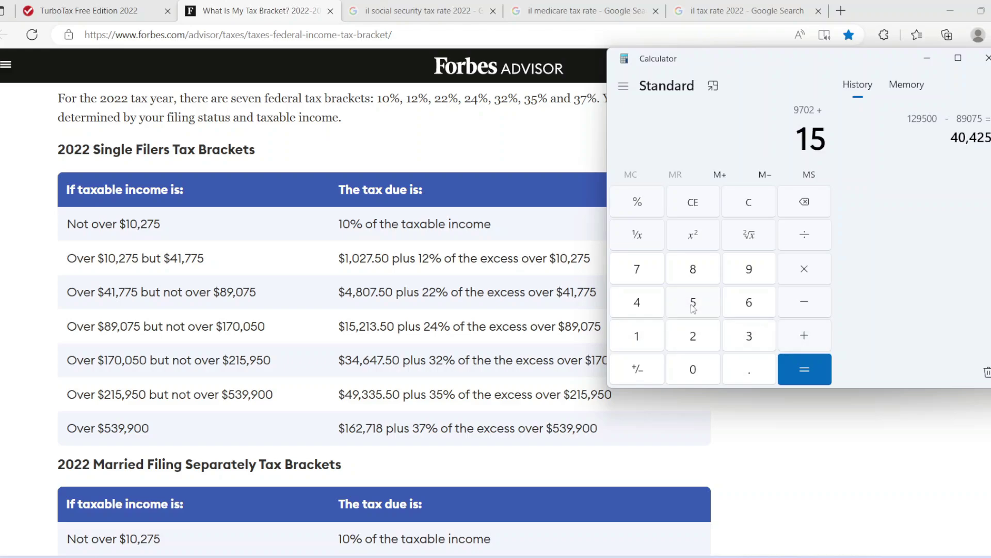
left_click(698, 342)
left_click(636, 341)
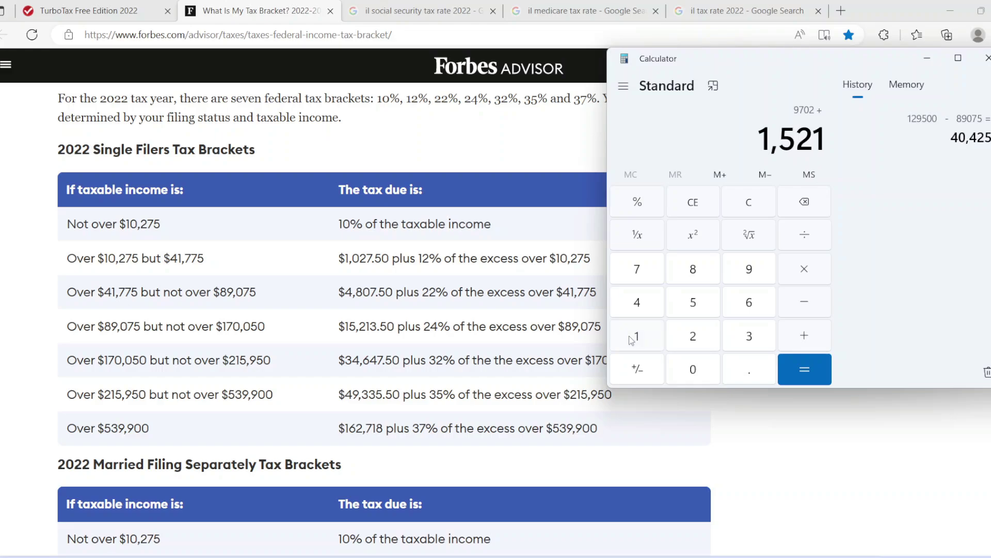
left_click(735, 335)
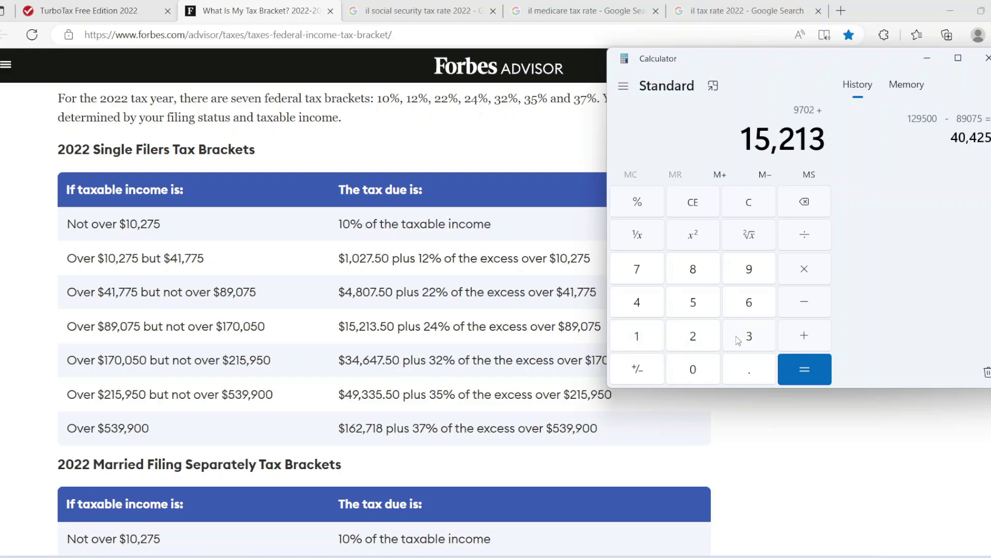
left_click(747, 374)
left_click(695, 310)
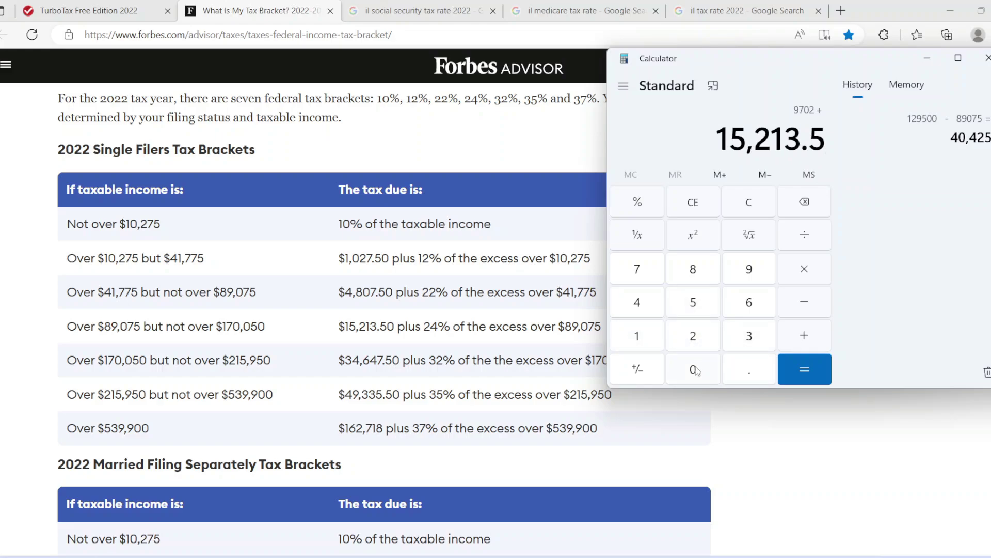
left_click(695, 370)
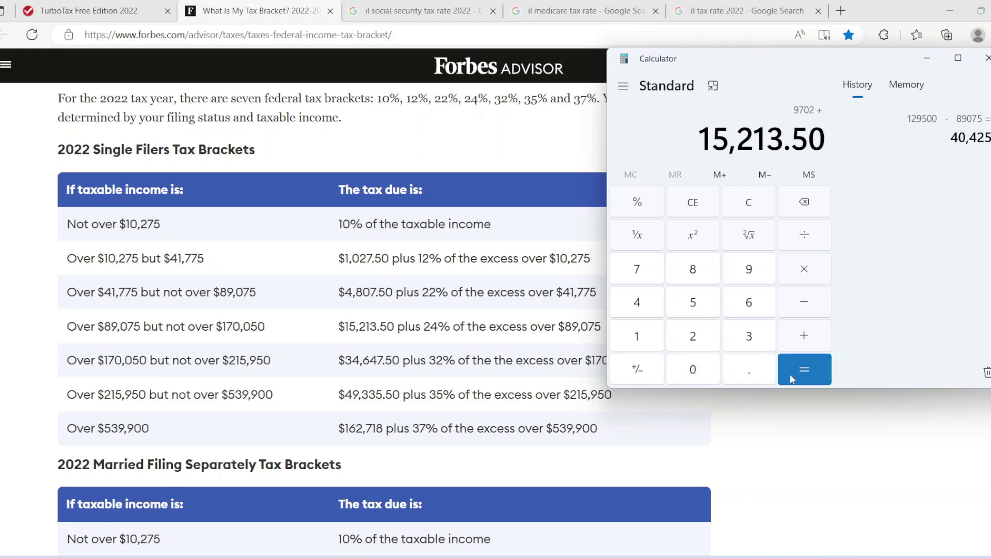
left_click(810, 368)
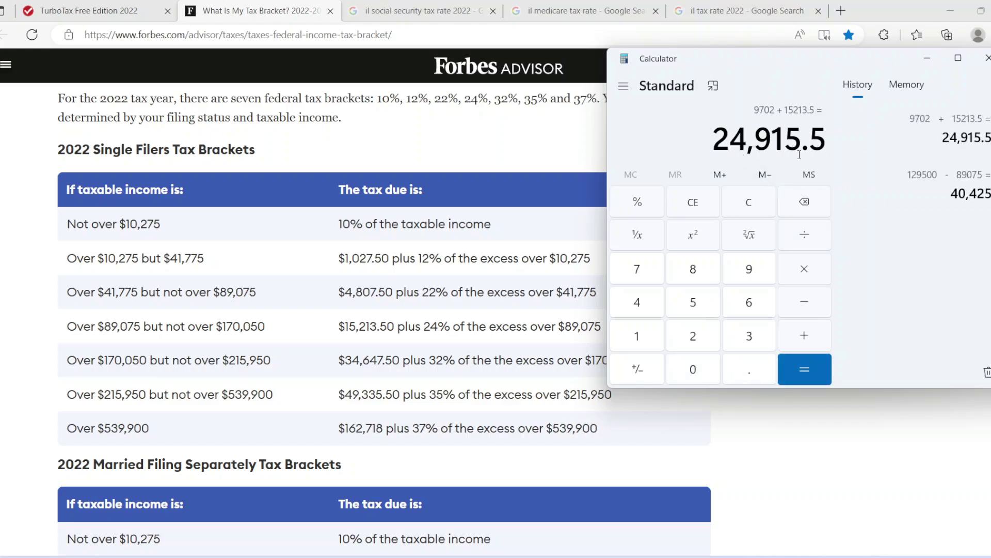
left_click(87, 7)
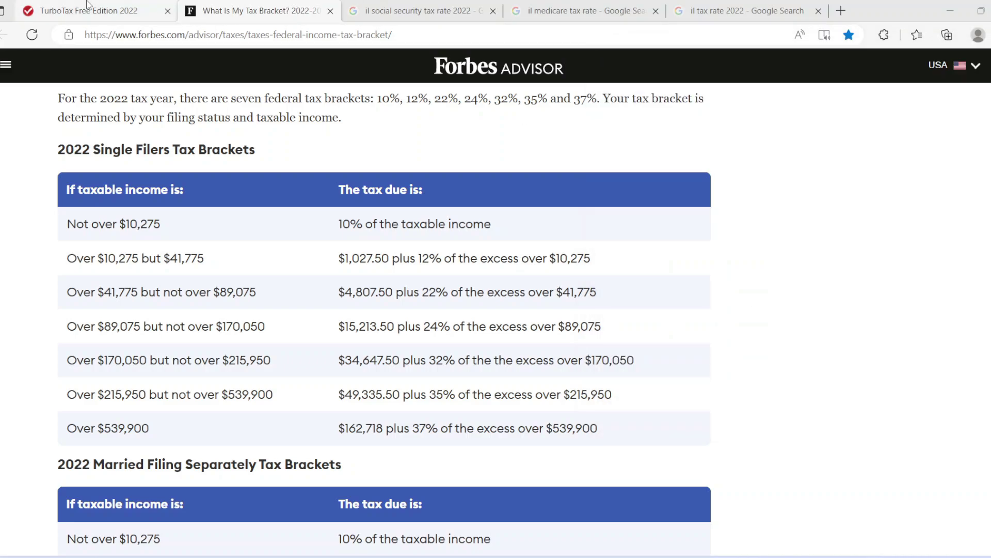
Enter 24,915 in Box 2 and 126,000 in Boxes 3 and 5
left_click(629, 274)
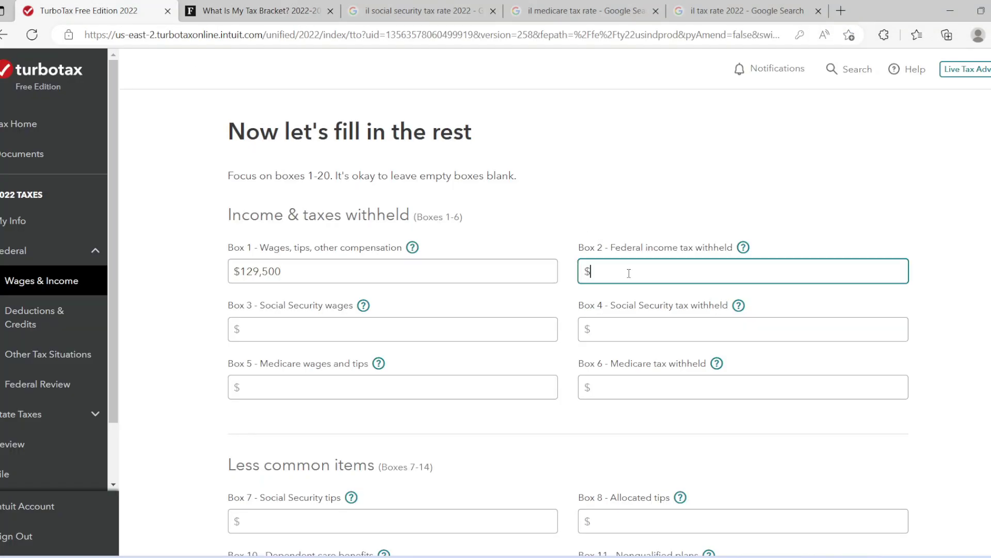
type("24,915")
left_click(427, 324)
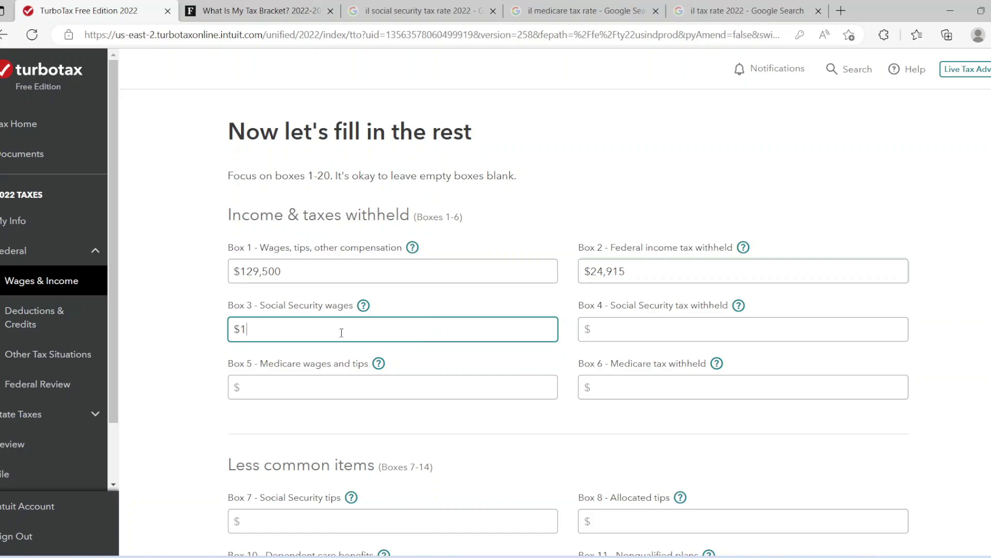
type("126,000")
left_click(460, 387)
type("126000")
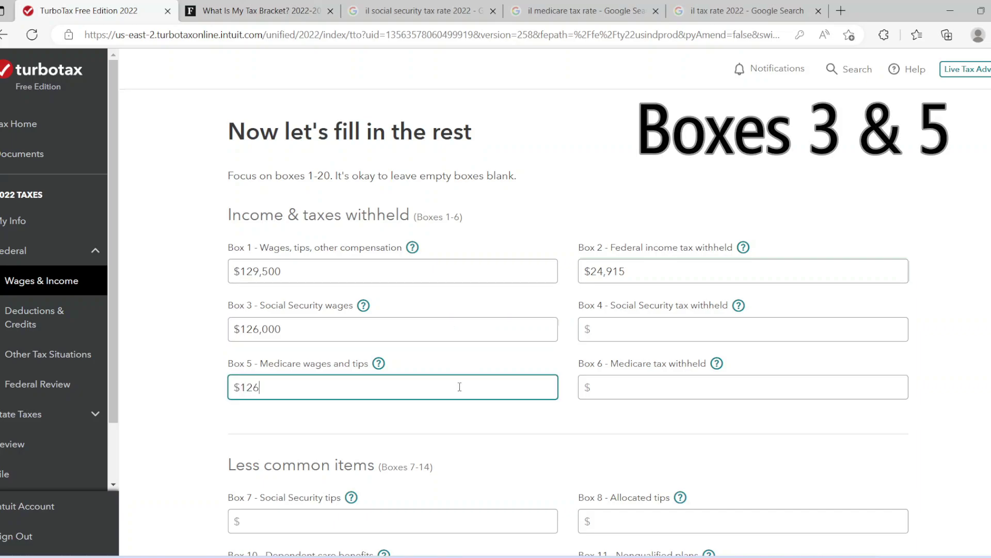
left_click(495, 355)
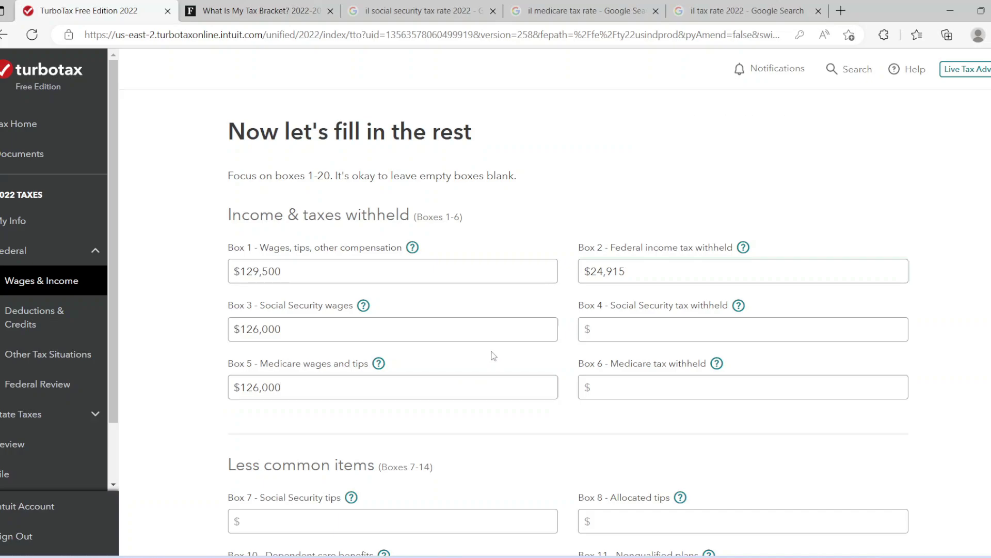
left_click(278, 330)
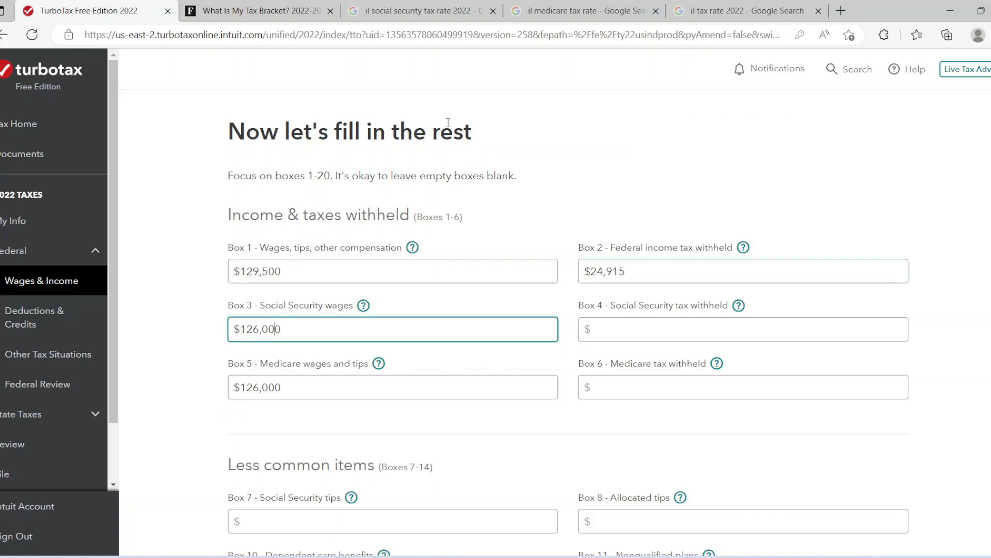
Look up and confirm the 6.20% Social Security tax rate on Google
left_click(471, 11)
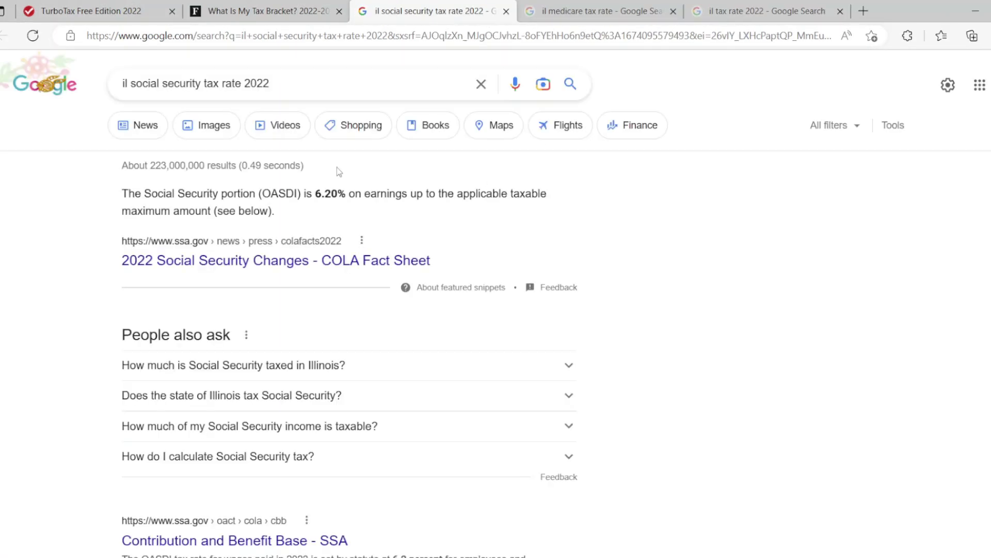
left_click_drag(315, 197, 345, 196)
left_click(80, 4)
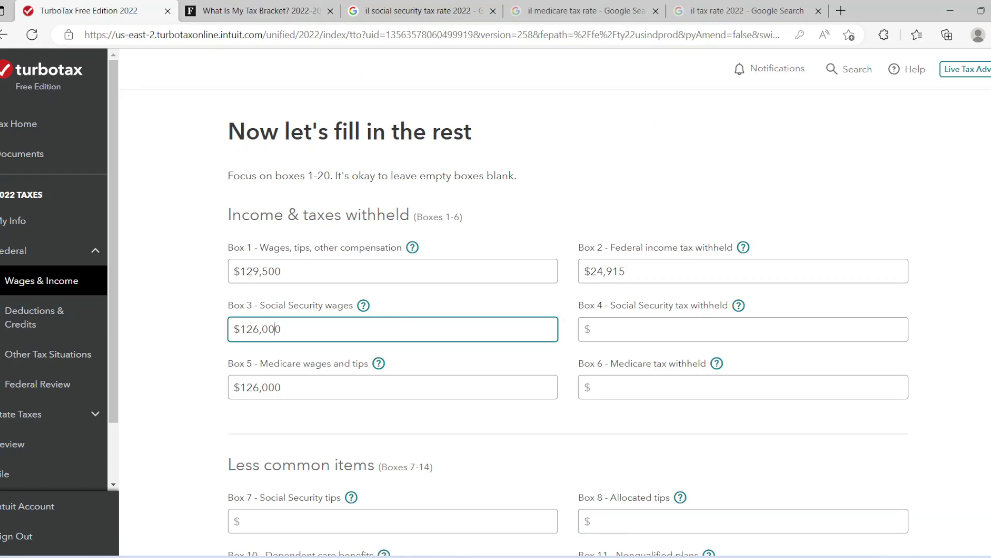
Clear the old 24,915.5 result in Calculator and enter the 126,000 wage amount
left_click(677, 490)
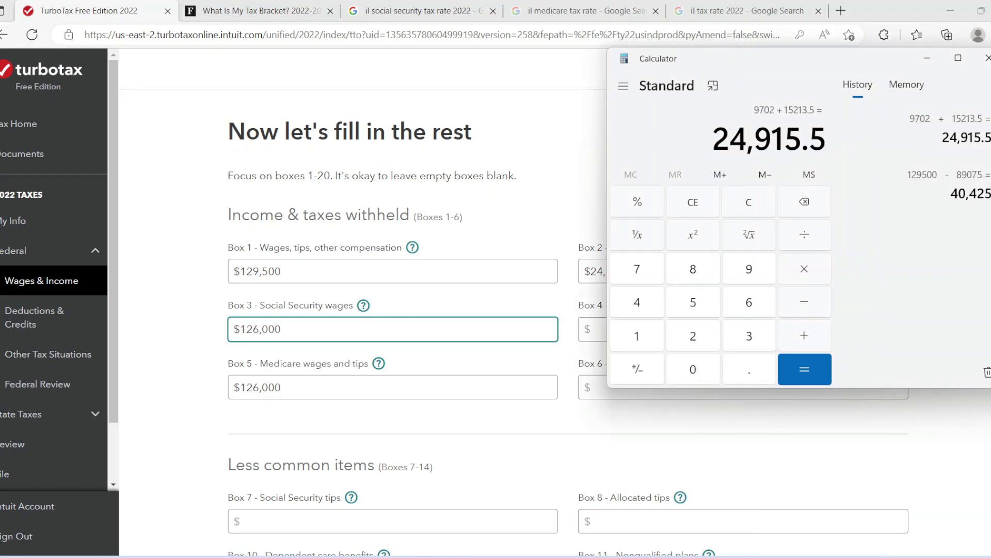
left_click(749, 208)
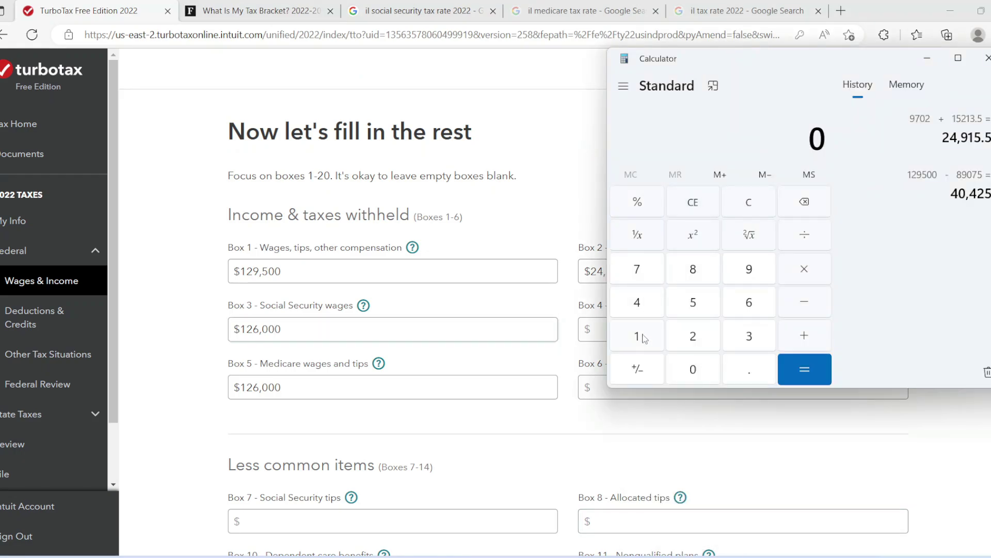
left_click(643, 338)
left_click(696, 345)
left_click(752, 306)
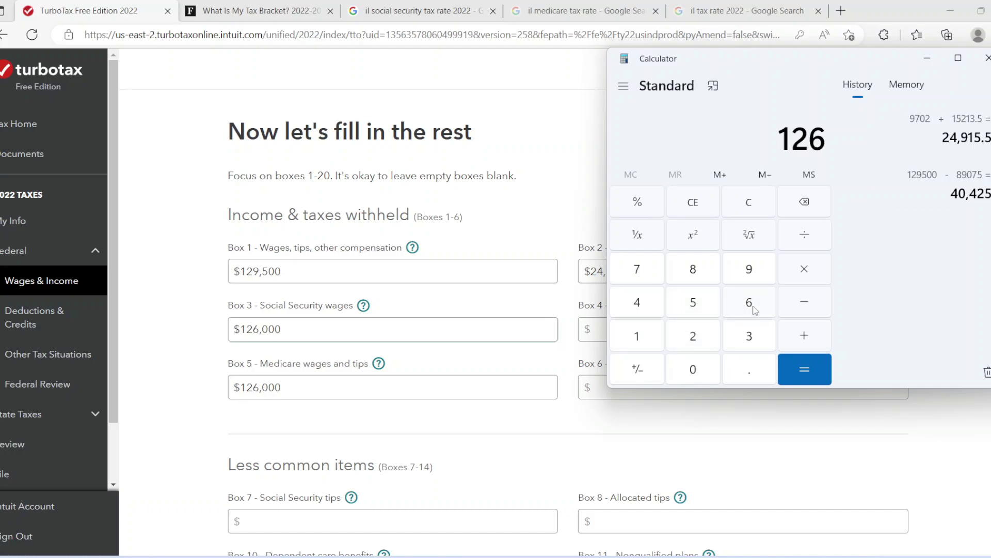
left_click(705, 372)
left_click(707, 374)
left_click(706, 373)
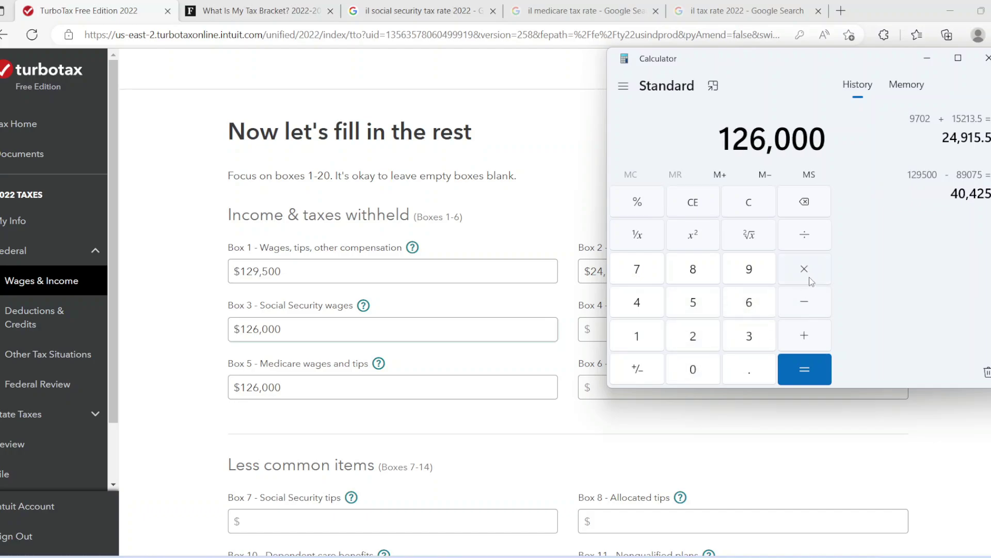
Take 6.2% of 126,000 in Calculator, giving 7,812 Social Security tax
left_click(807, 303)
left_click(749, 304)
left_click(739, 371)
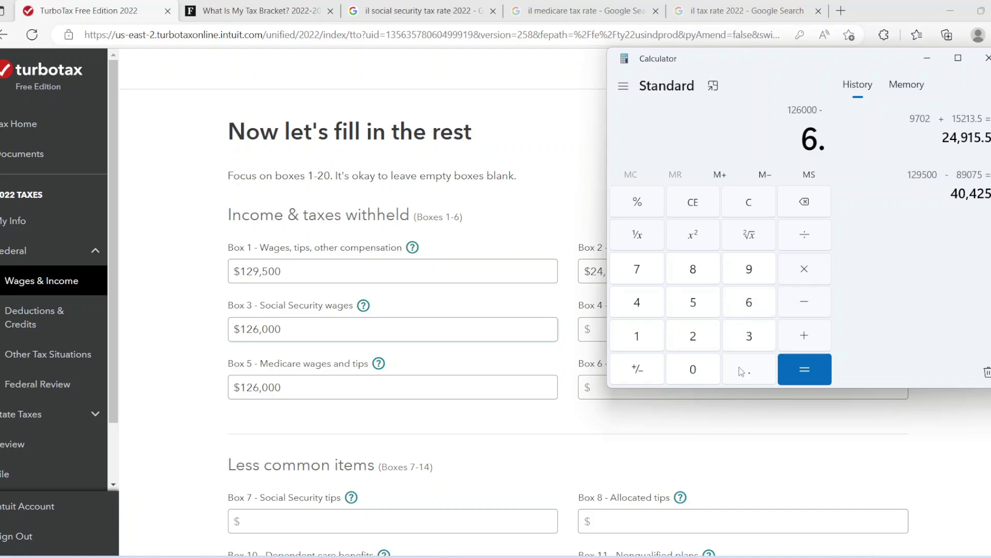
left_click(694, 337)
left_click(646, 206)
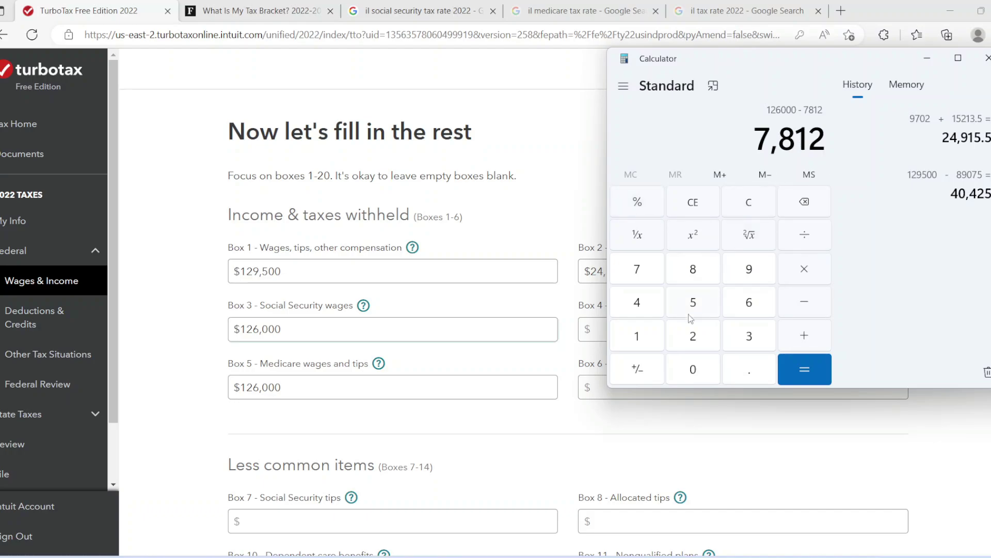
left_click(603, 330)
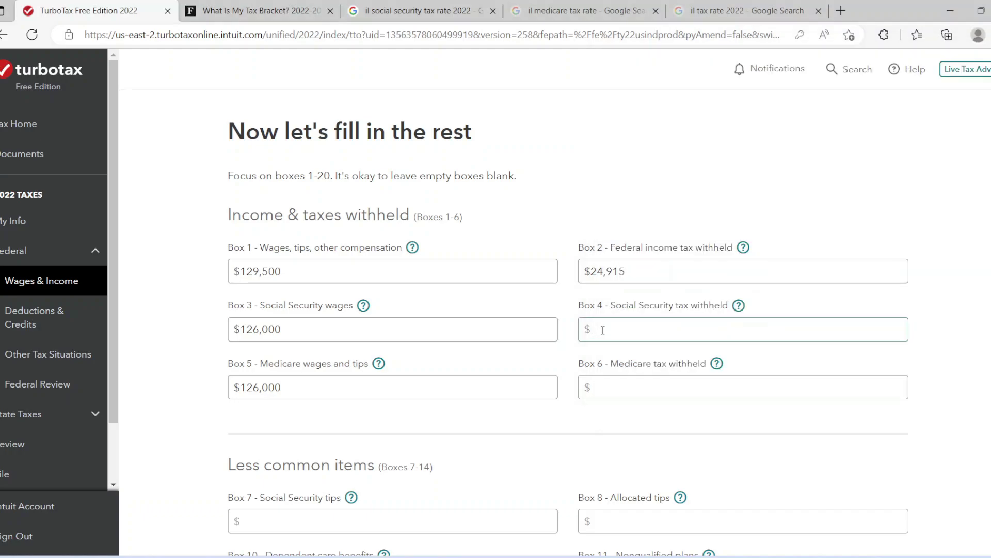
Enter 7,812 as the Box 4 Social Security tax withheld
type("7812")
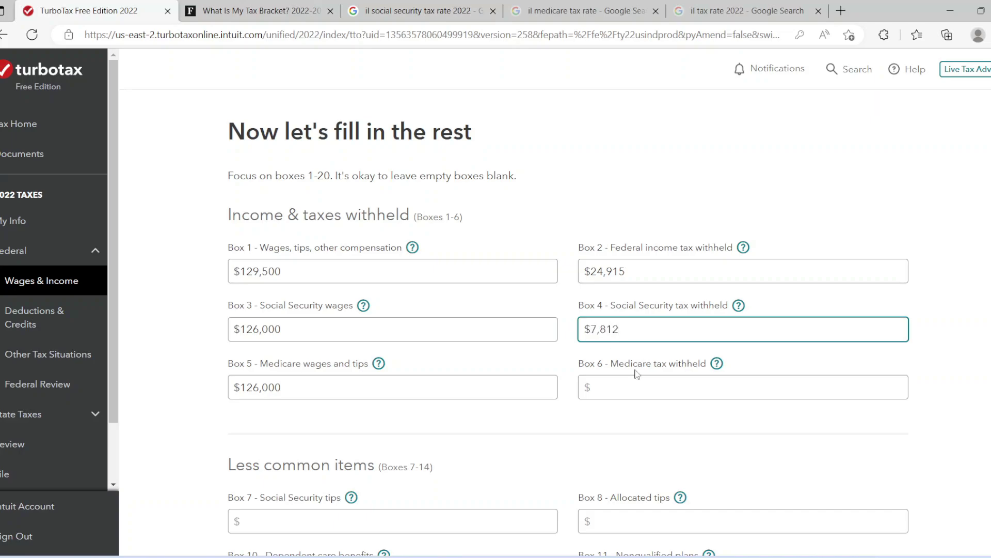
left_click(949, 346)
left_click(279, 385)
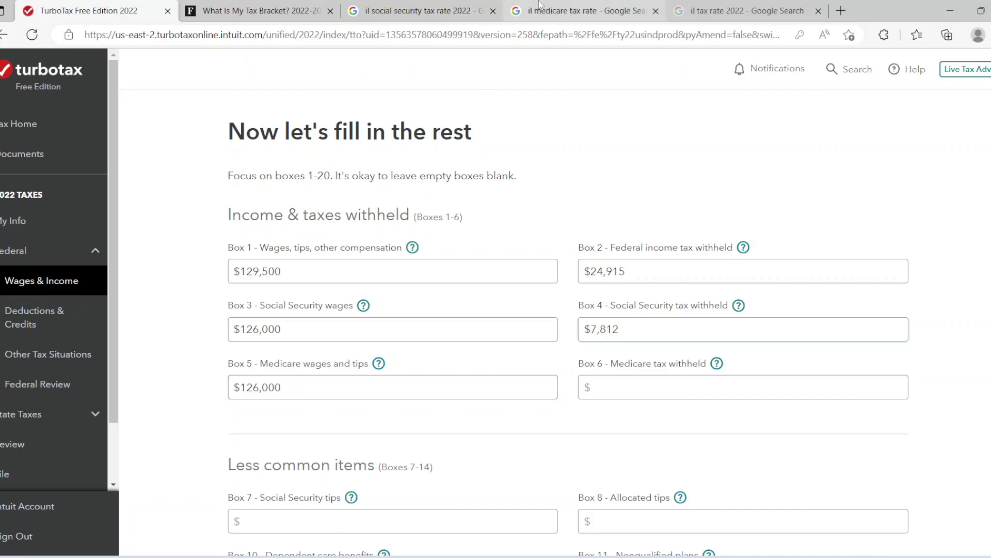
Check the 1.45% Medicare tax rate in the search results and reference page
left_click(542, 7)
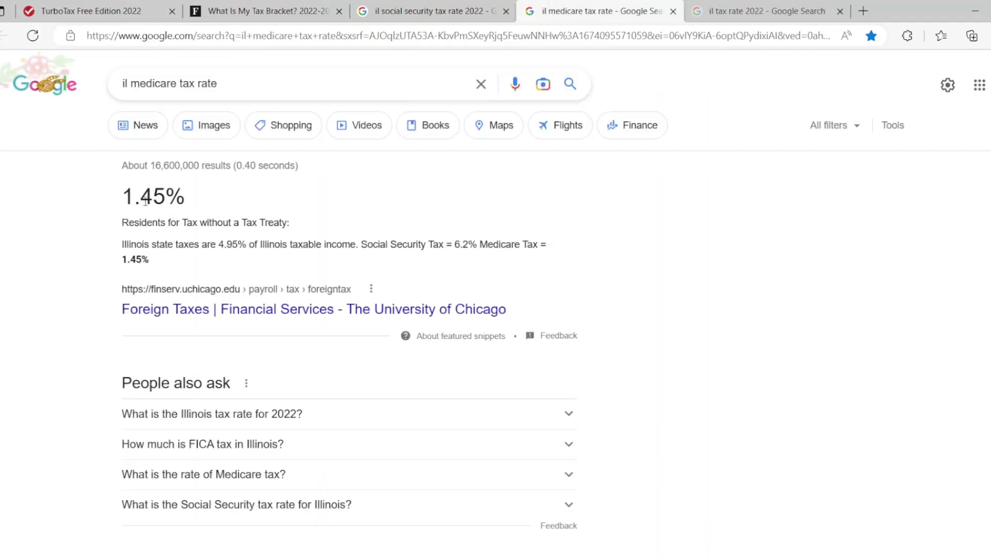
left_click(231, 4)
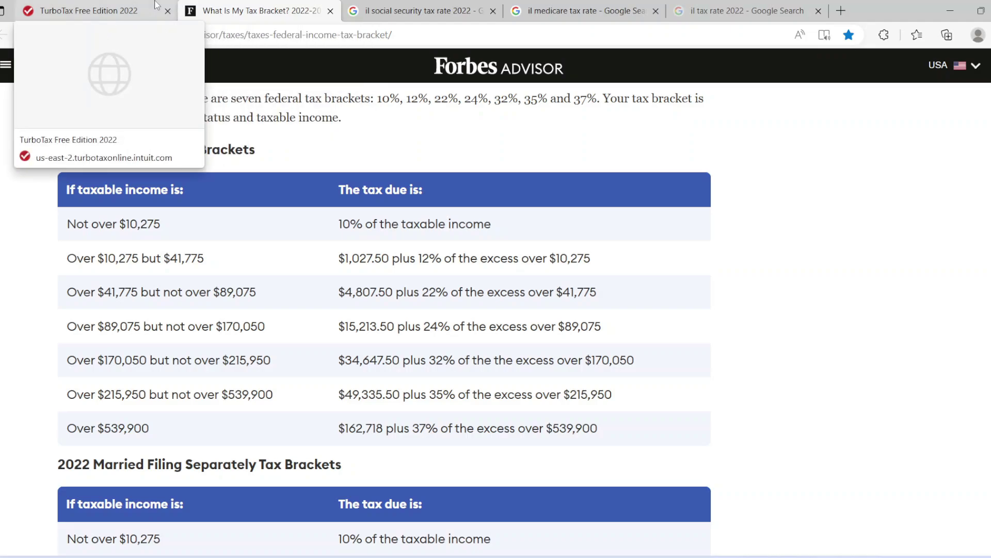
left_click(88, 10)
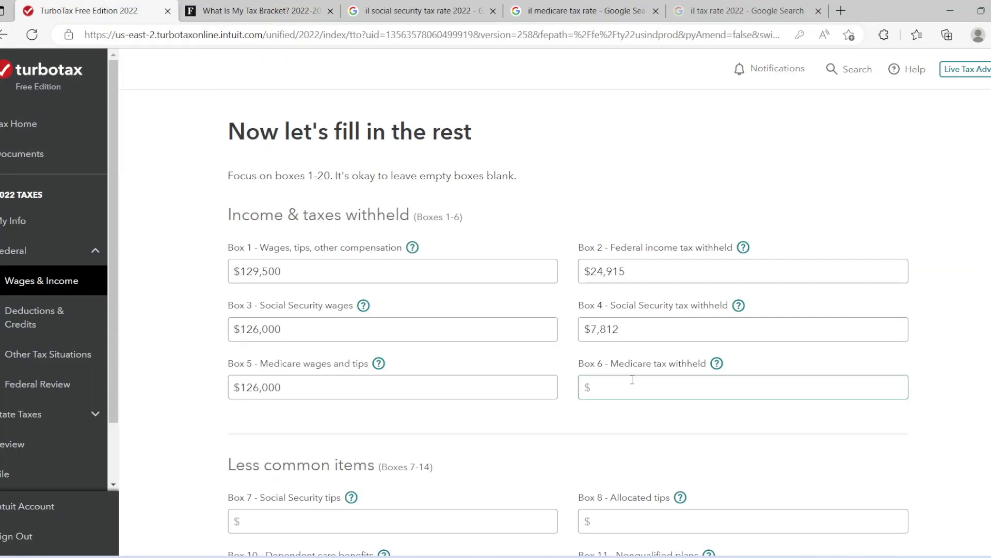
Compute 1.45% of 126,000 in Calculator to get 1,827 Medicare tax
key("alt+Tab")
left_click(640, 309)
left_click(693, 312)
left_click(760, 271)
key("0")
key("0")
key("0")
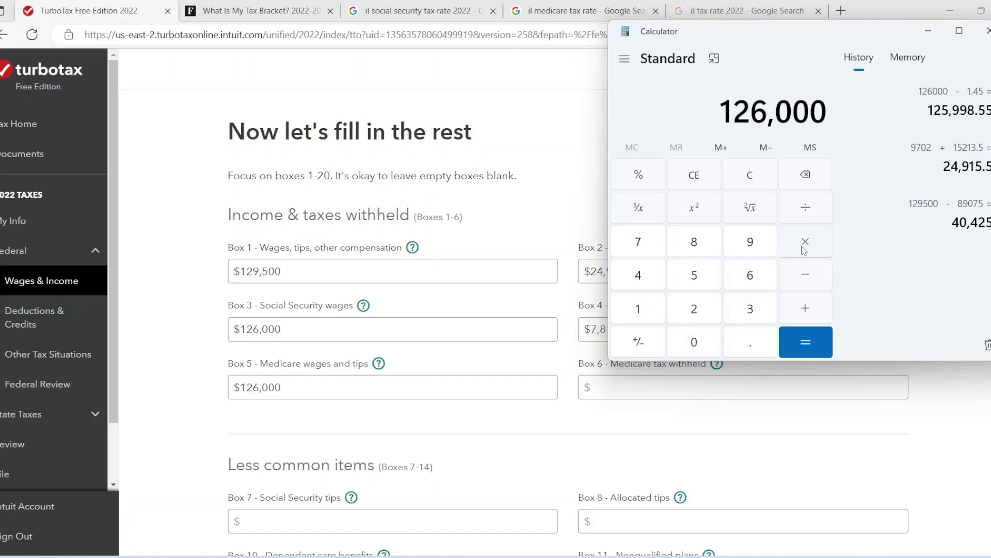
left_click(804, 283)
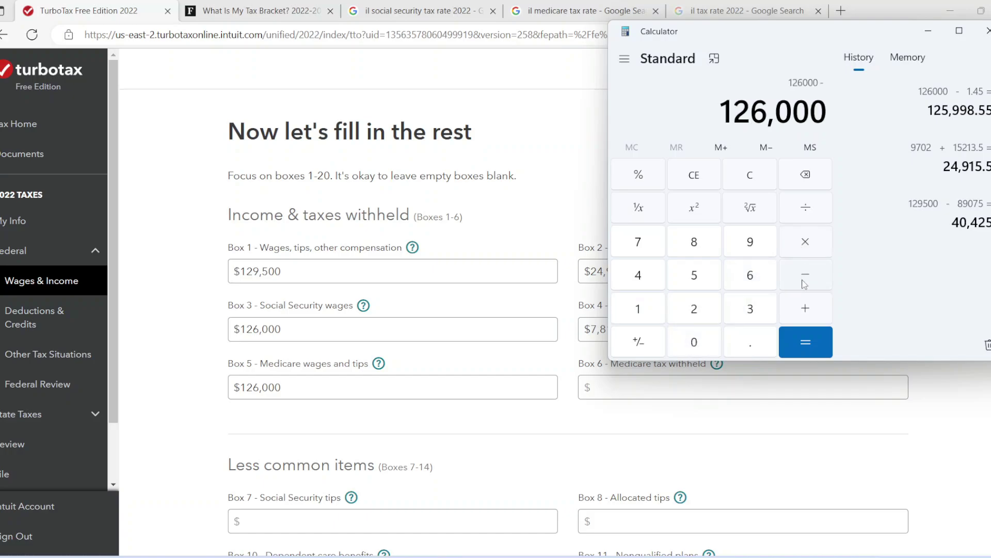
left_click(647, 315)
left_click(744, 344)
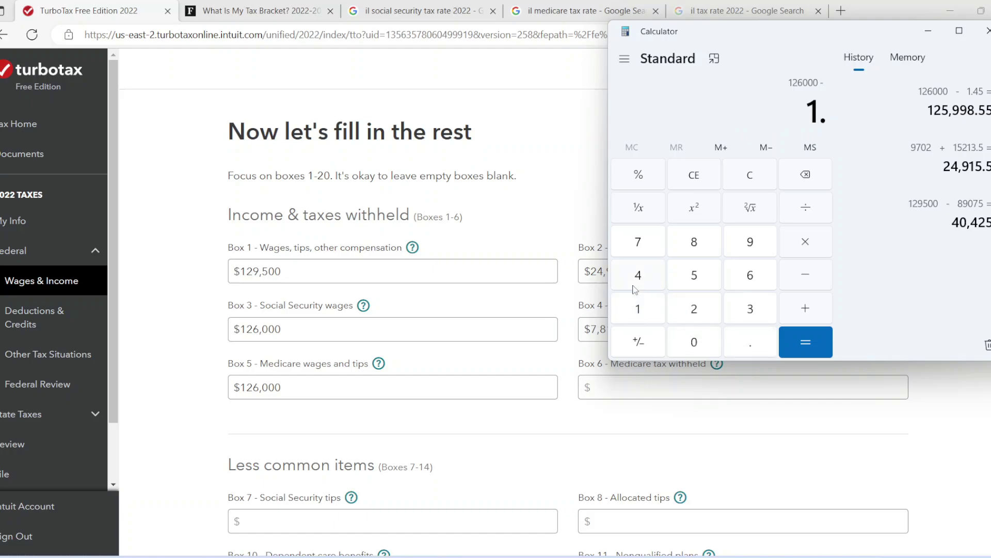
left_click(639, 277)
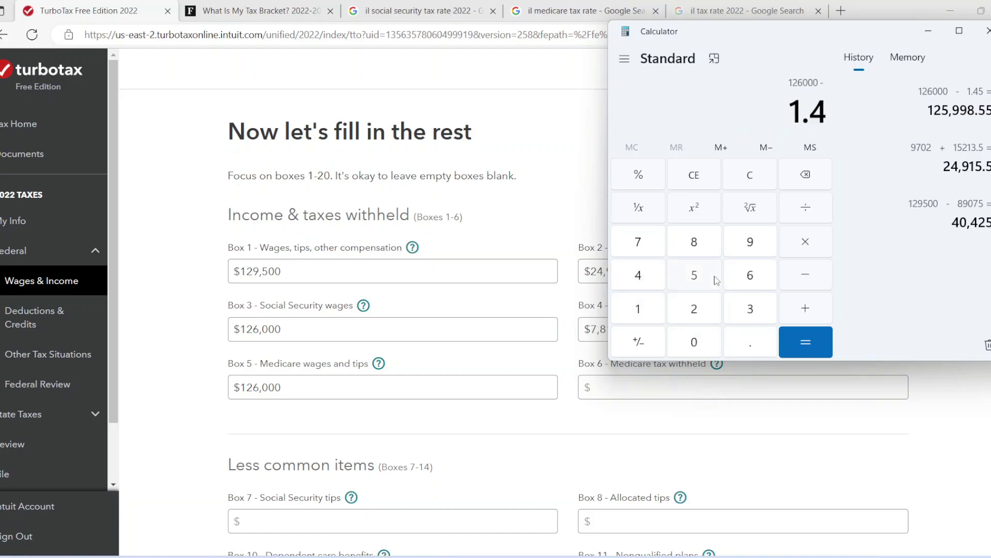
left_click(717, 280)
left_click(638, 166)
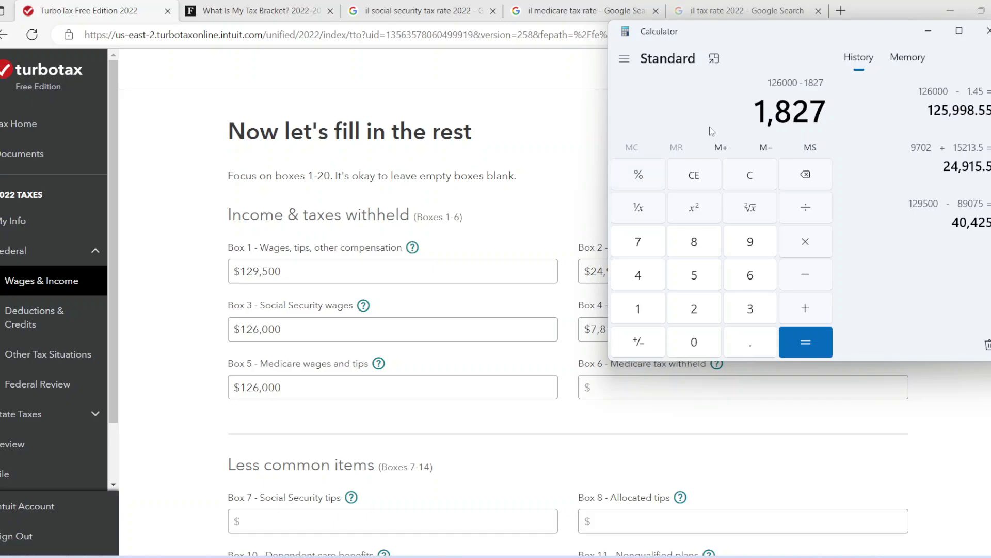
Enter $1,827 as the Box 6 Medicare tax withheld
left_click(658, 396)
type("1827")
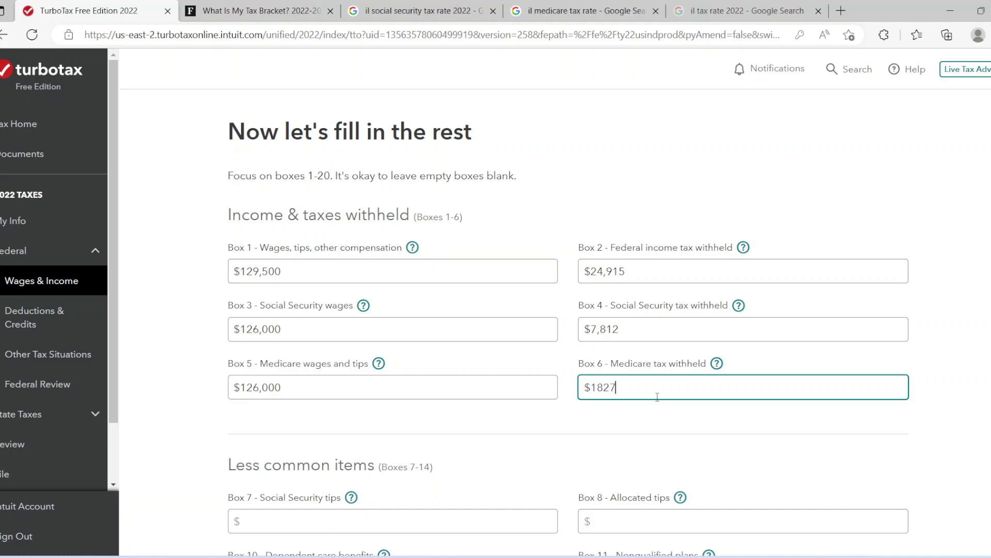
key("alt+Tab")
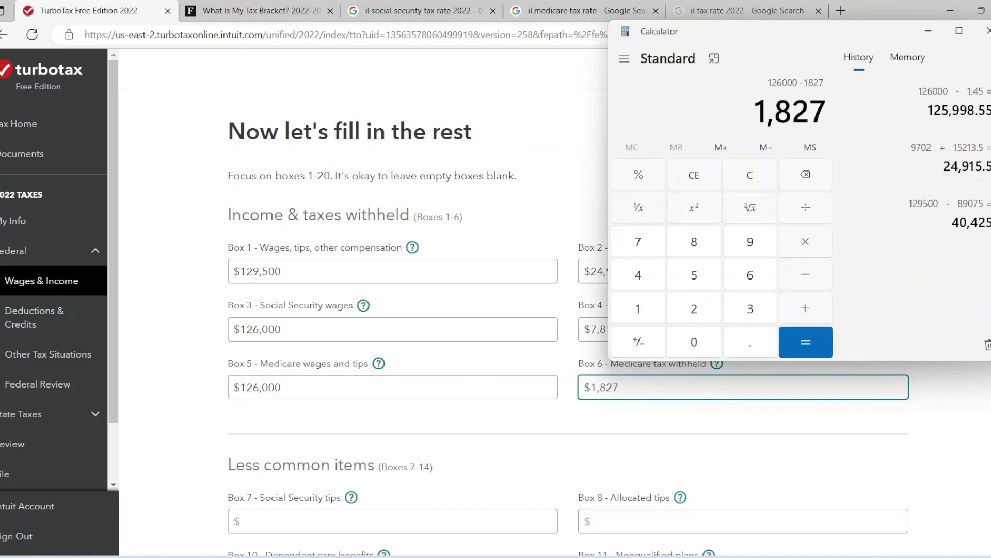
key("alt+Tab")
left_click(599, 448)
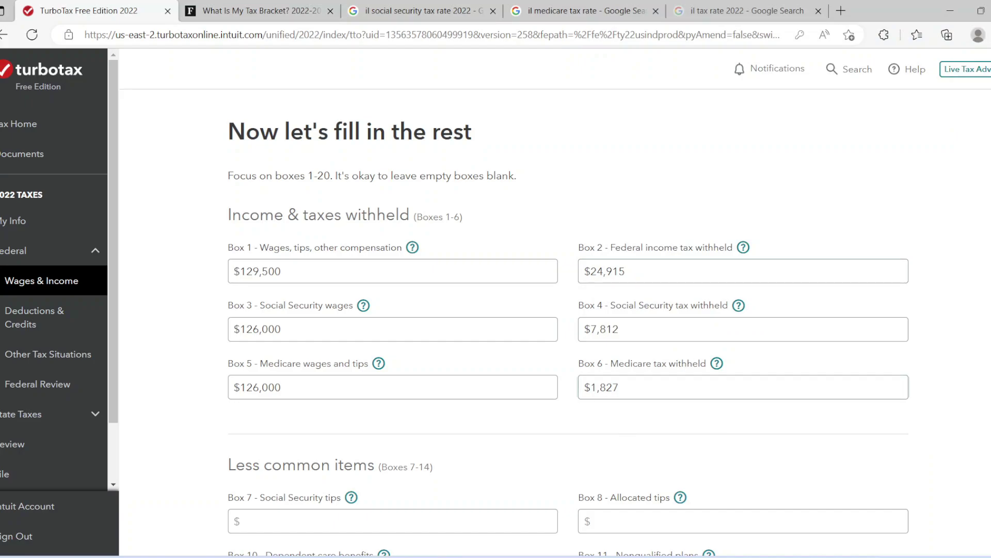
Choose Illinois as the W-2 state in Box 15
scroll(568, 331, "down", 5)
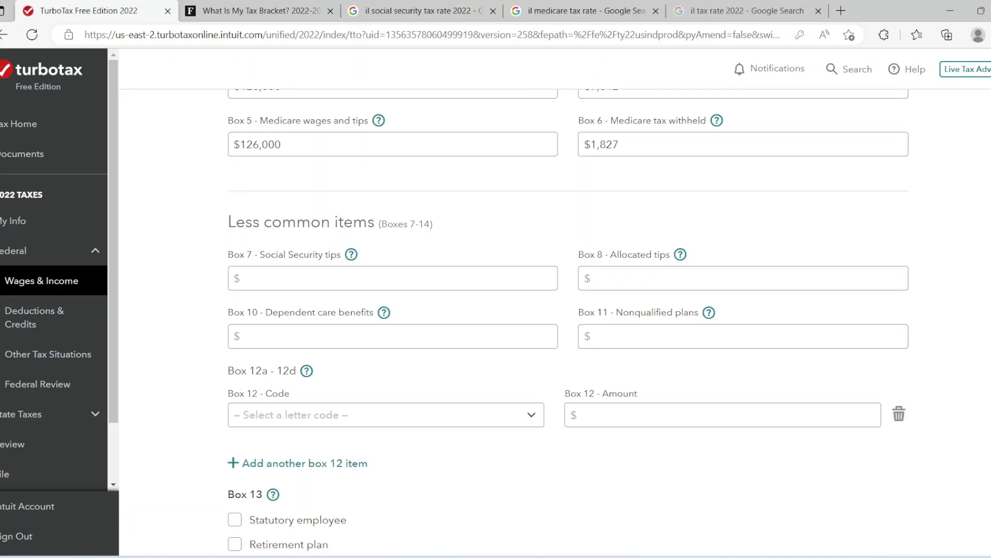
scroll(568, 330, "down", 4)
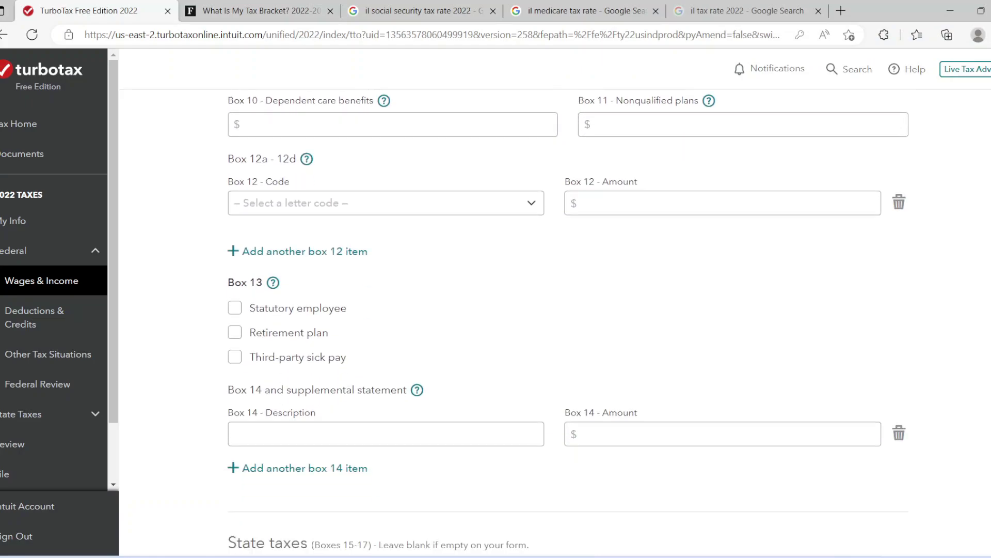
scroll(568, 331, "down", 2)
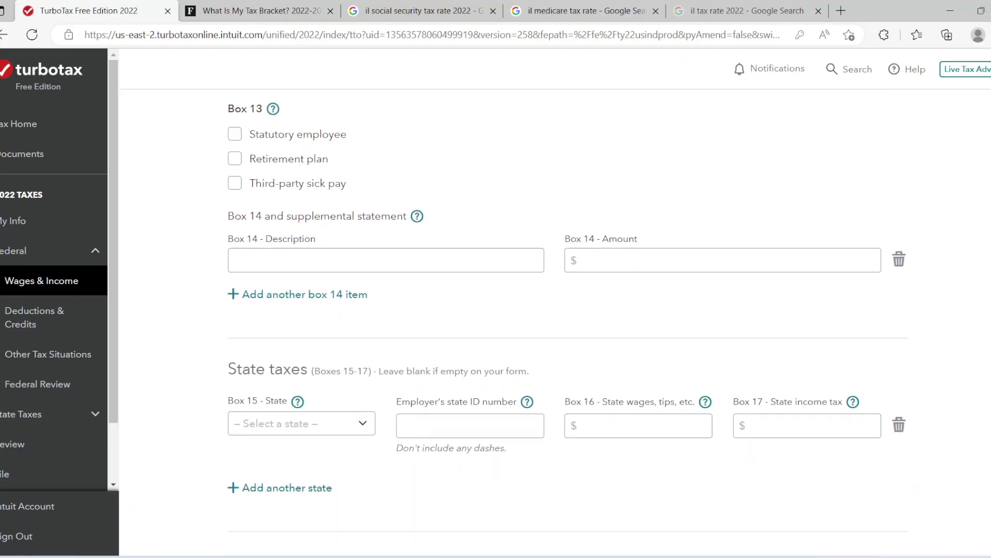
left_click(337, 429)
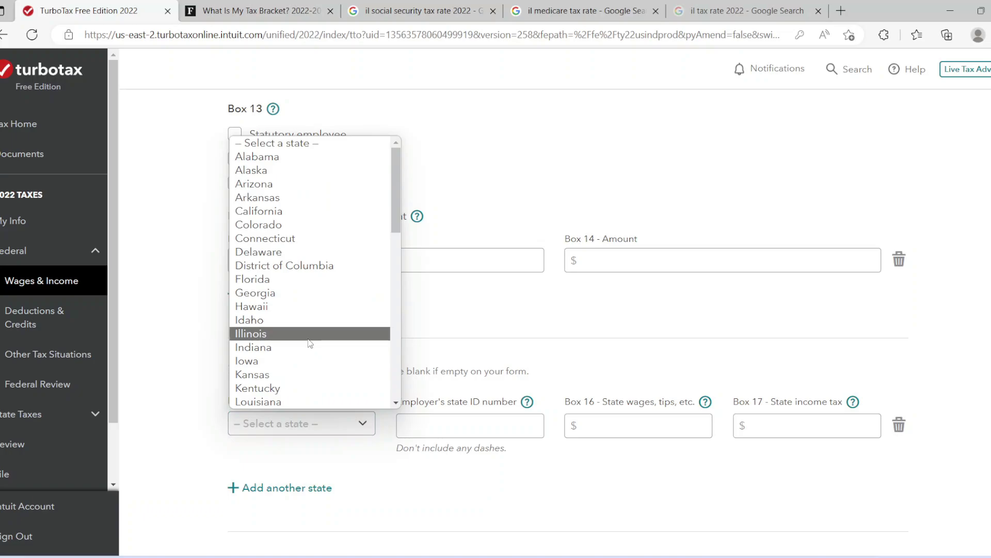
left_click(310, 336)
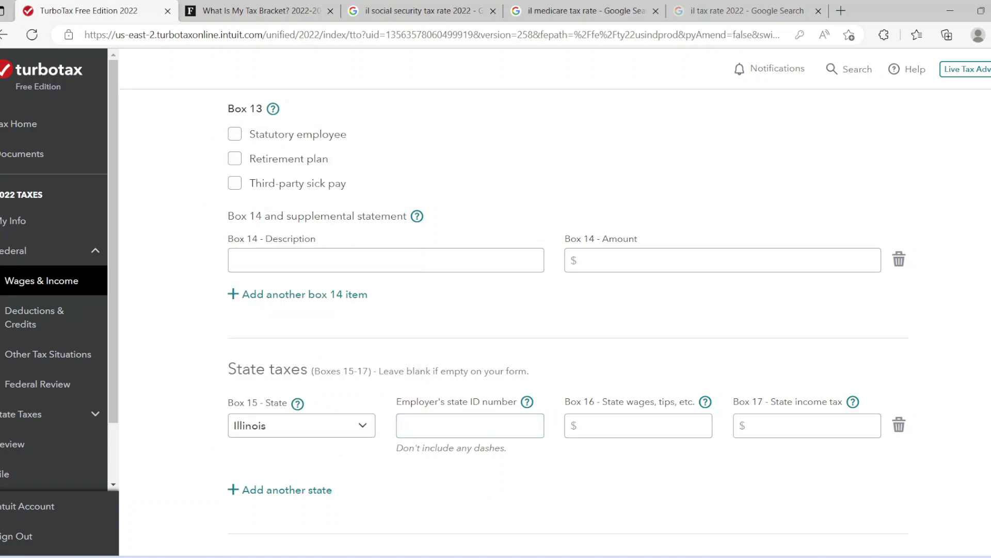
Enter the employer's state ID number for Illinois
scroll(568, 320, "up", 15)
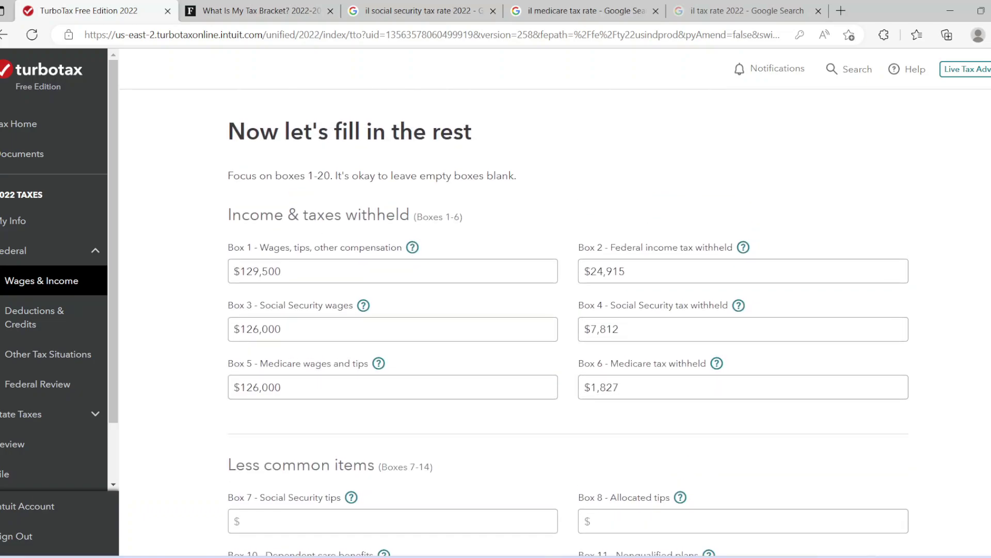
scroll(568, 320, "down", 9)
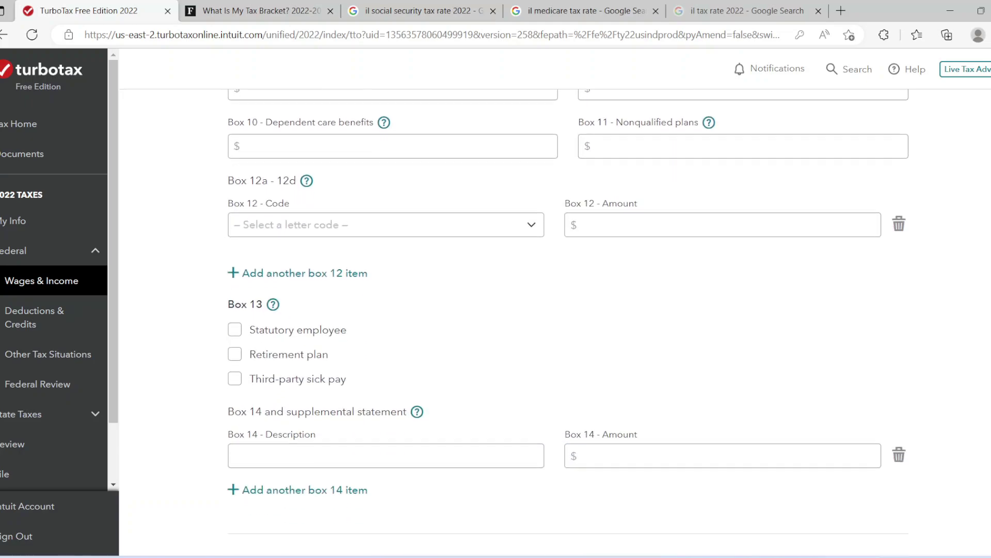
scroll(577, 381, "down", 3)
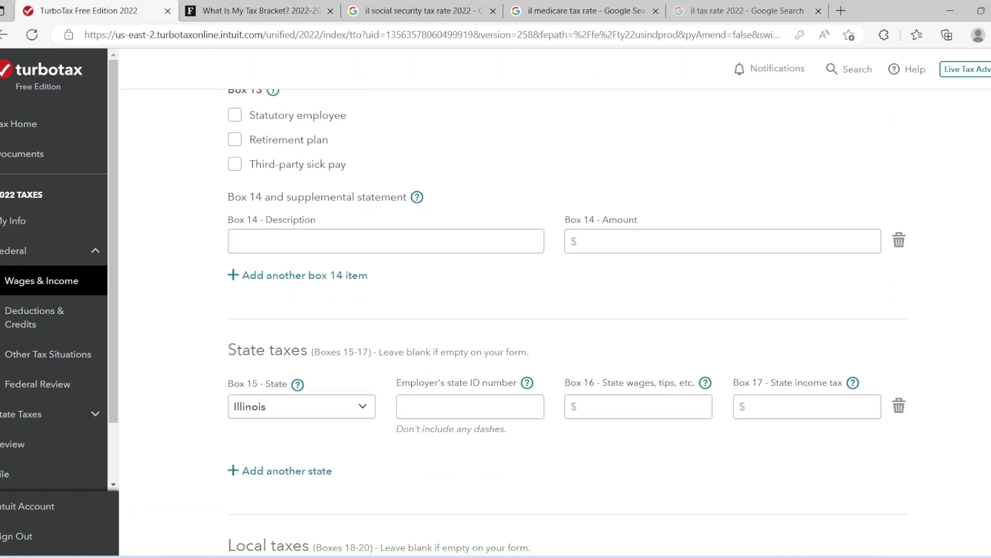
left_click(500, 400)
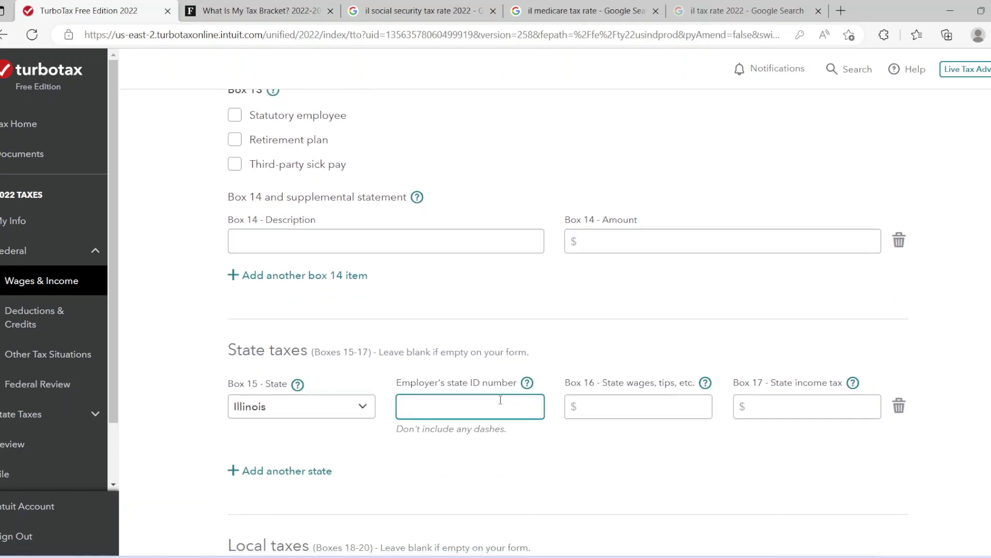
left_click(595, 410)
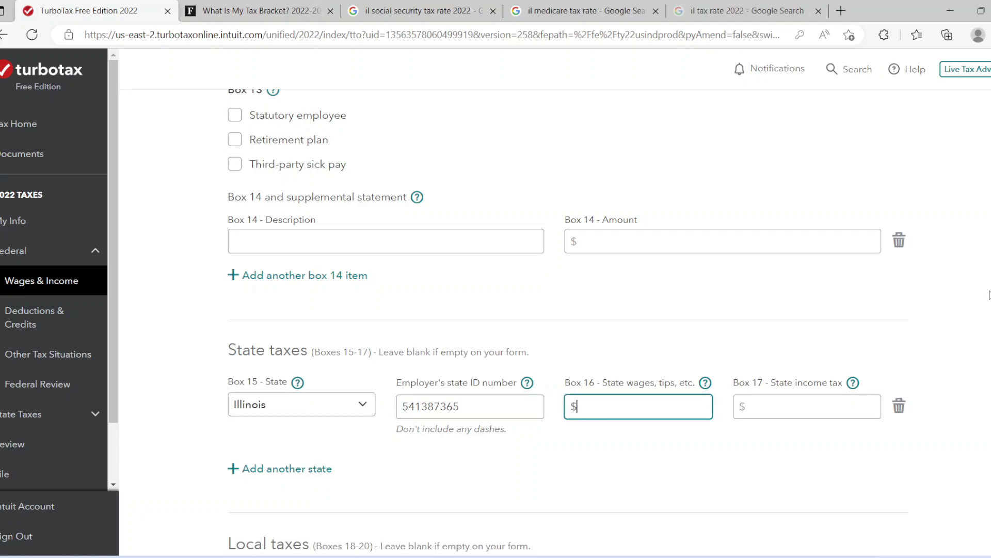
Check the Box 1 wages, then enter 138,600 as the Box 16 state wages
scroll(752, 138, "up", 10)
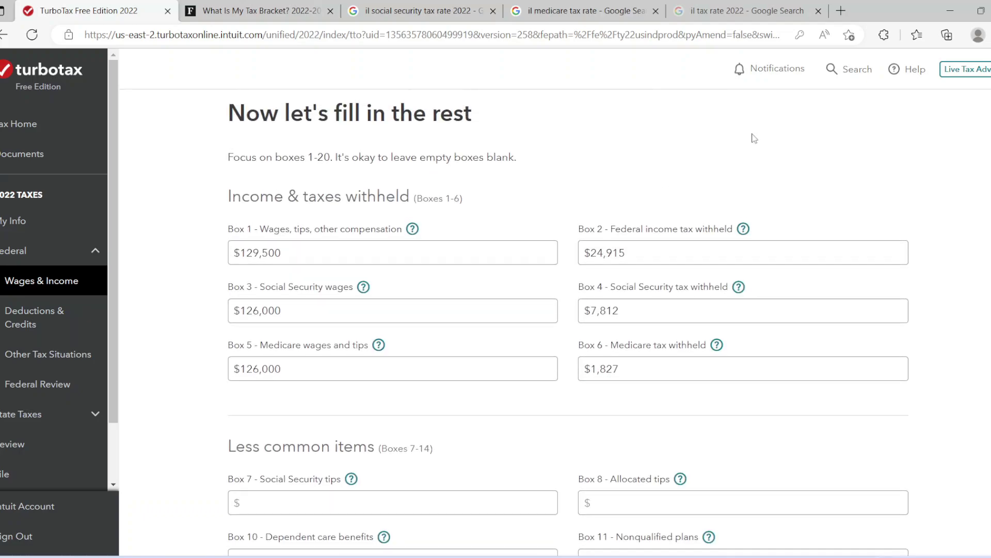
left_click(272, 259)
scroll(568, 326, "down", 10)
left_click(610, 454)
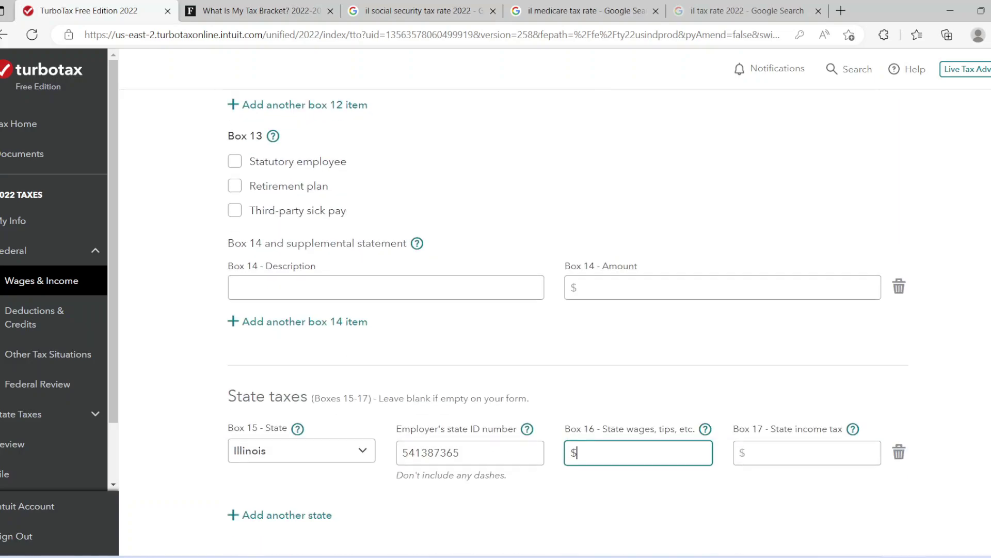
type("138")
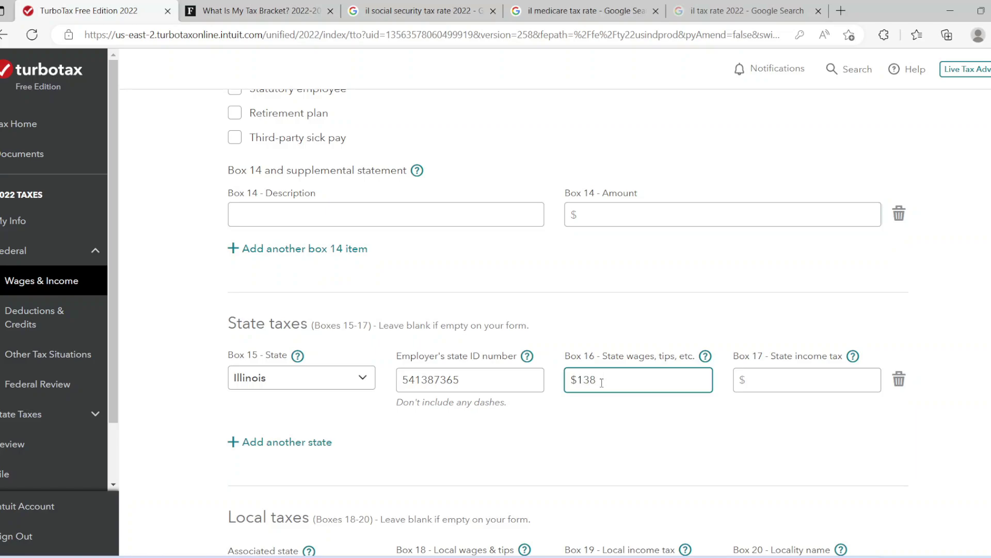
type(",600")
left_click(634, 419)
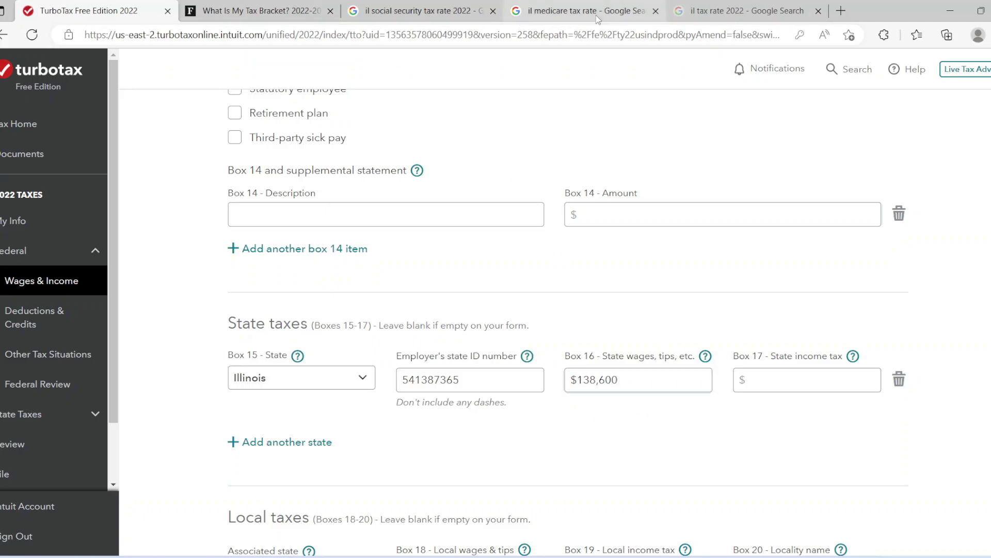
left_click(744, 11)
left_click_drag(121, 136, 346, 138)
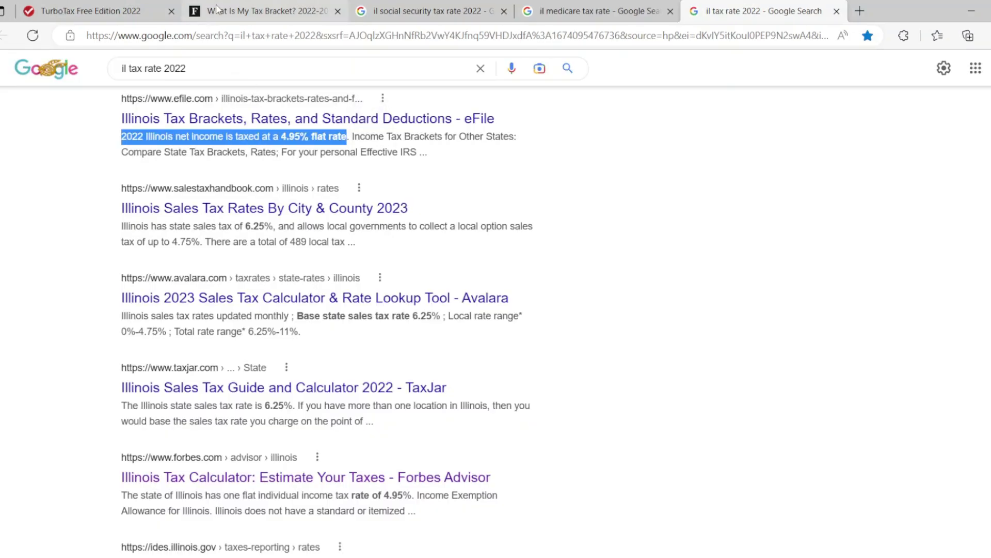
left_click(87, 11)
left_click(763, 379)
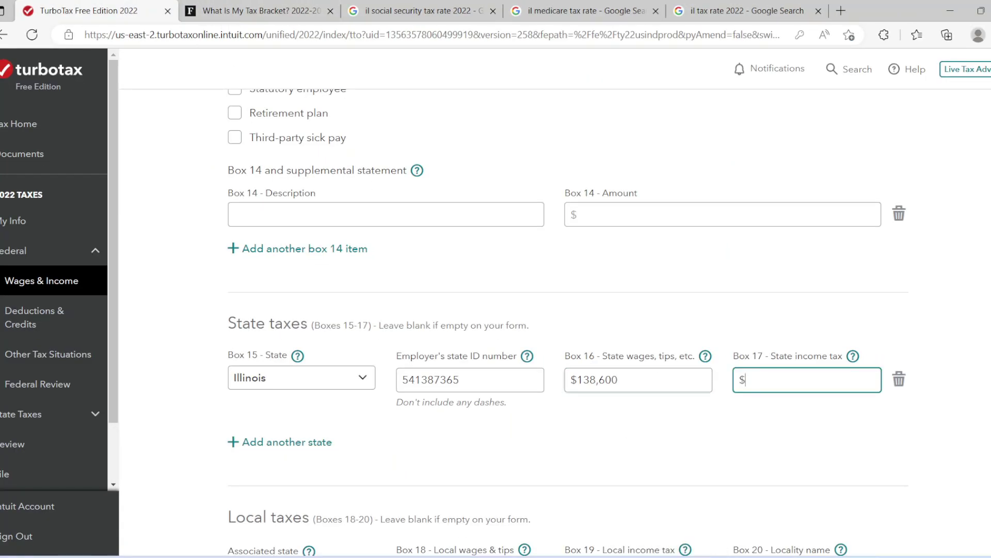
Clear Calculator and enter the 138,600 Illinois state wages
key("alt+Tab")
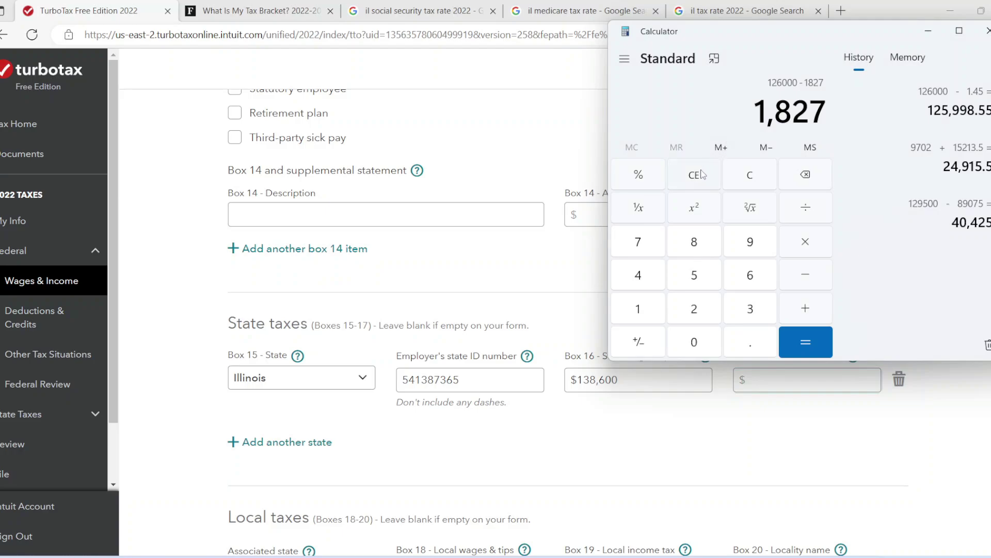
left_click(704, 174)
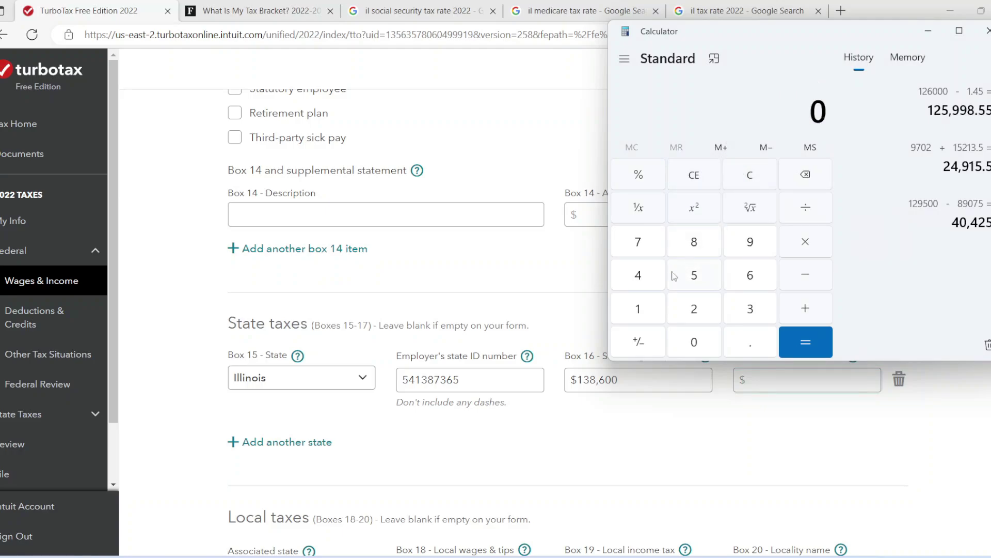
left_click(642, 321)
left_click(754, 314)
left_click(698, 249)
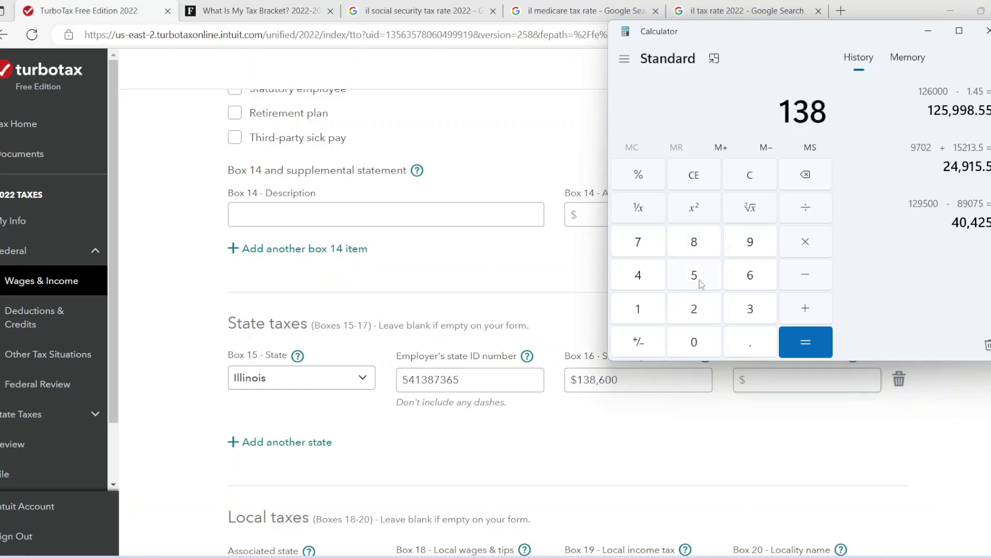
left_click(748, 276)
left_click(692, 344)
left_click(692, 343)
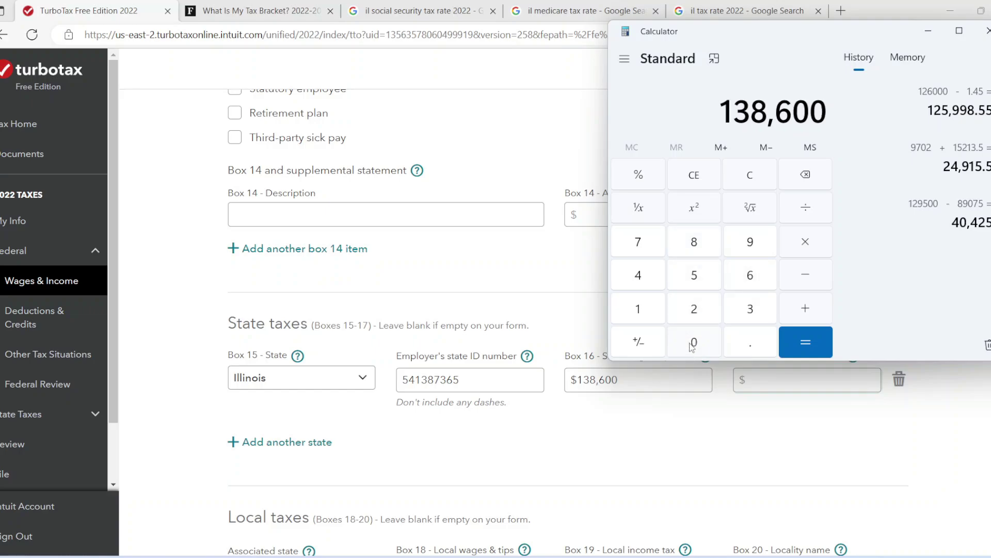
Take 4.95% of 138,600, giving 6,861, and record it as Box 17 state income tax
left_click(806, 269)
left_click(642, 286)
left_click(744, 346)
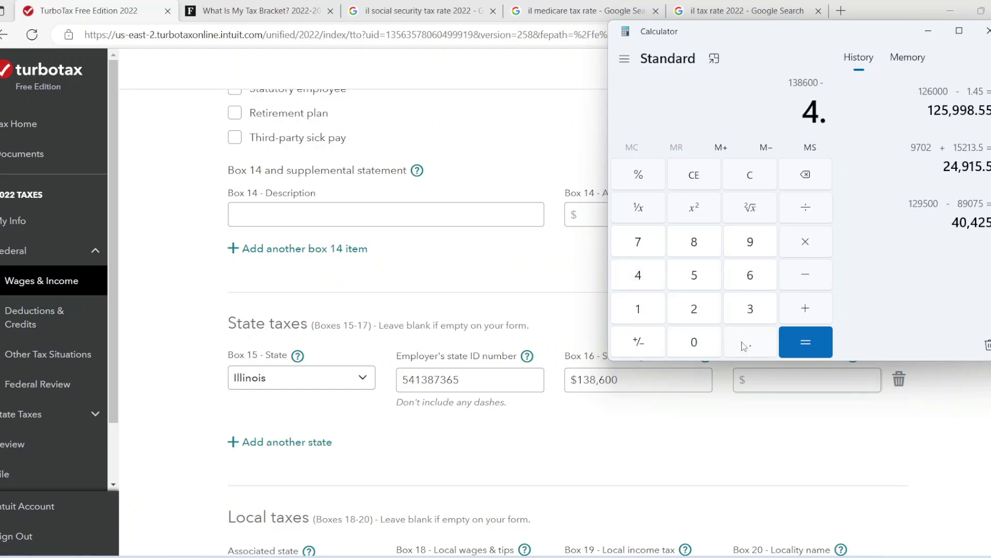
left_click(750, 242)
left_click(700, 278)
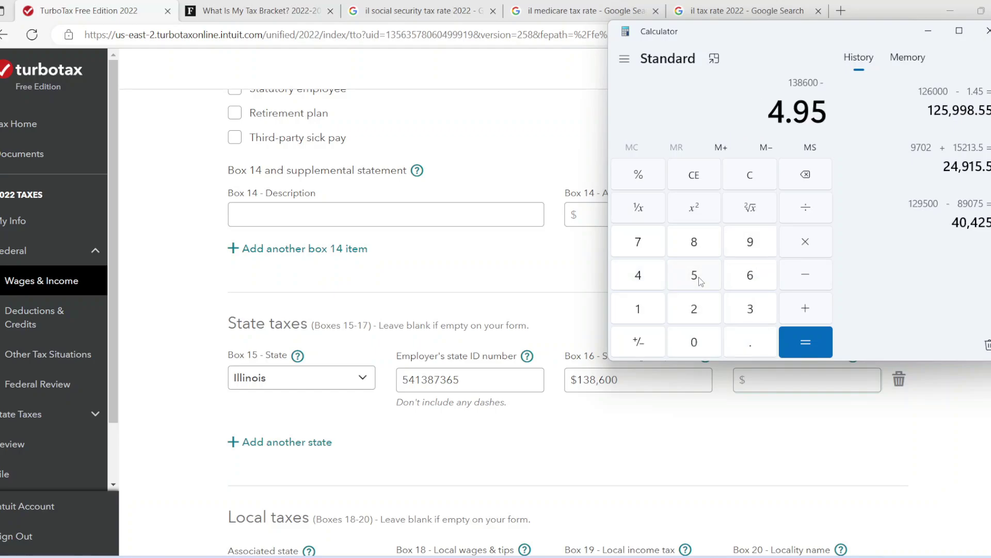
left_click(641, 183)
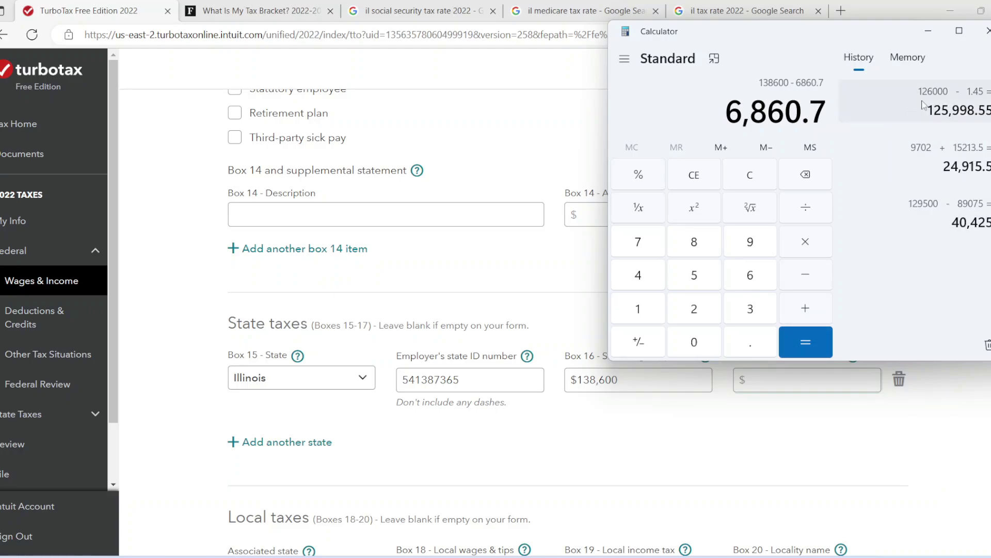
left_click(930, 34)
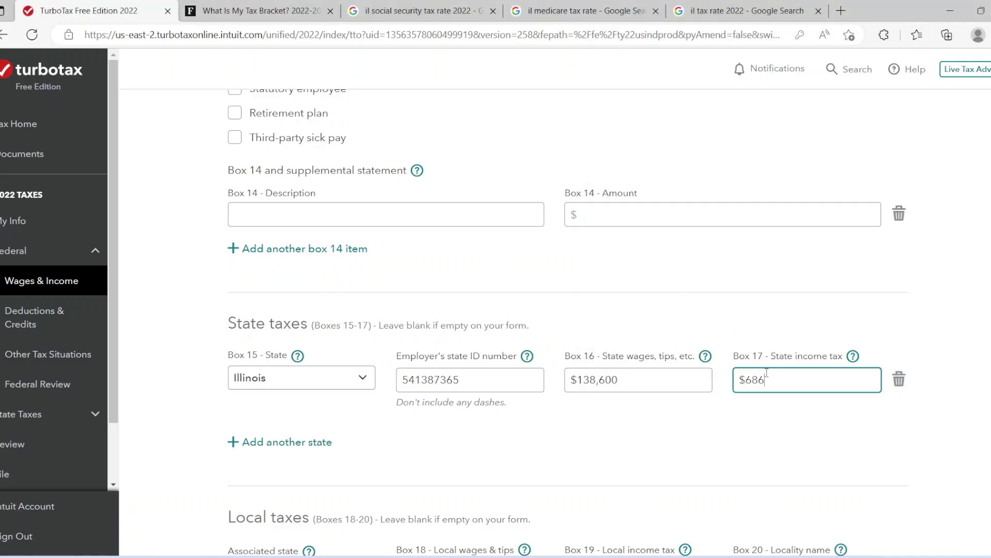
left_click(820, 457)
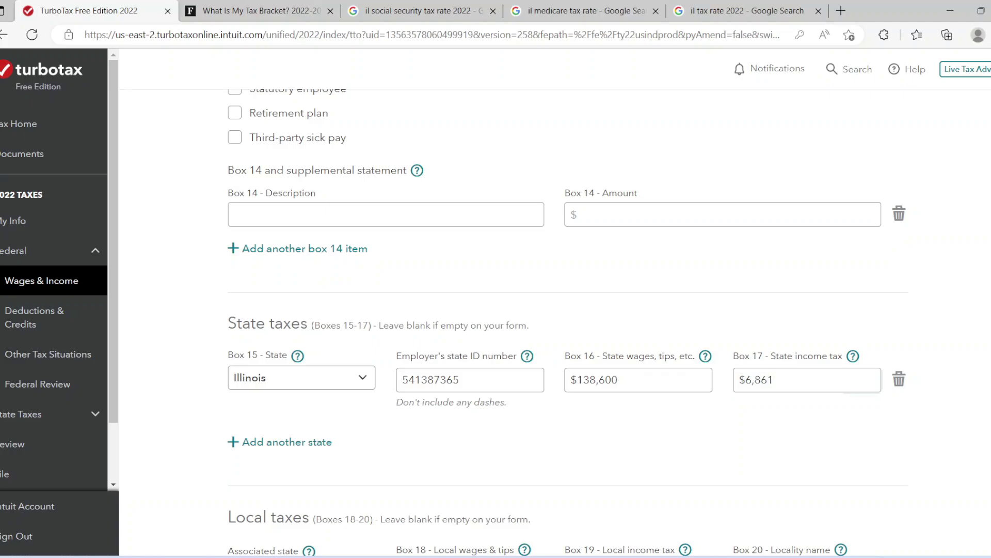
scroll(568, 320, "down", 5)
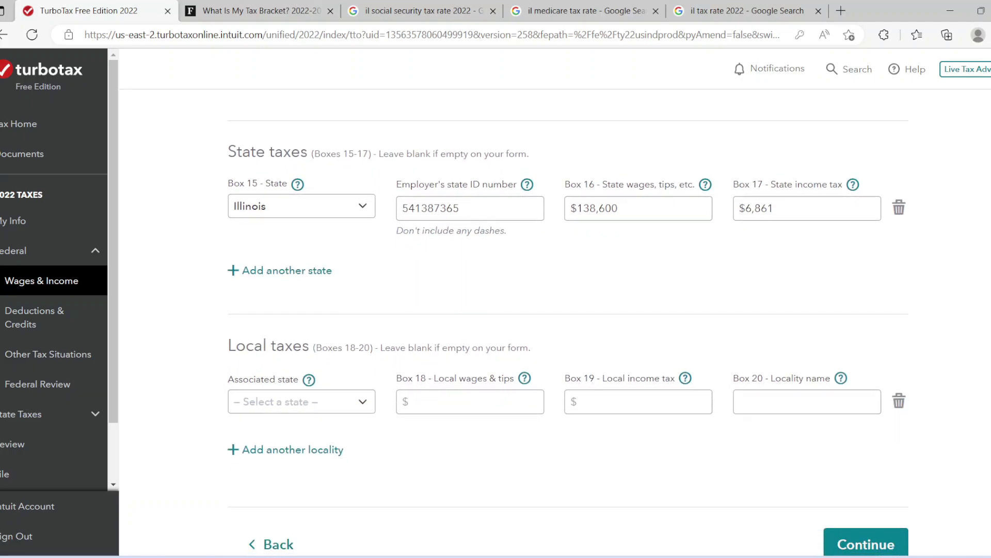
scroll(568, 320, "down", 1)
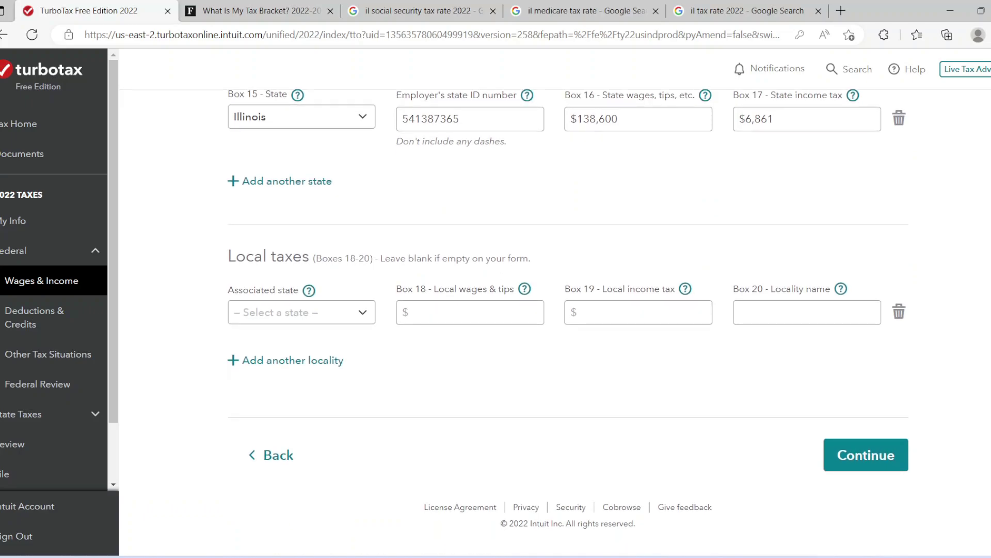
Submit the W-2, mark 'None of these apply to me', and reach the DOLLAR TREE STORES INC summary
left_click(886, 455)
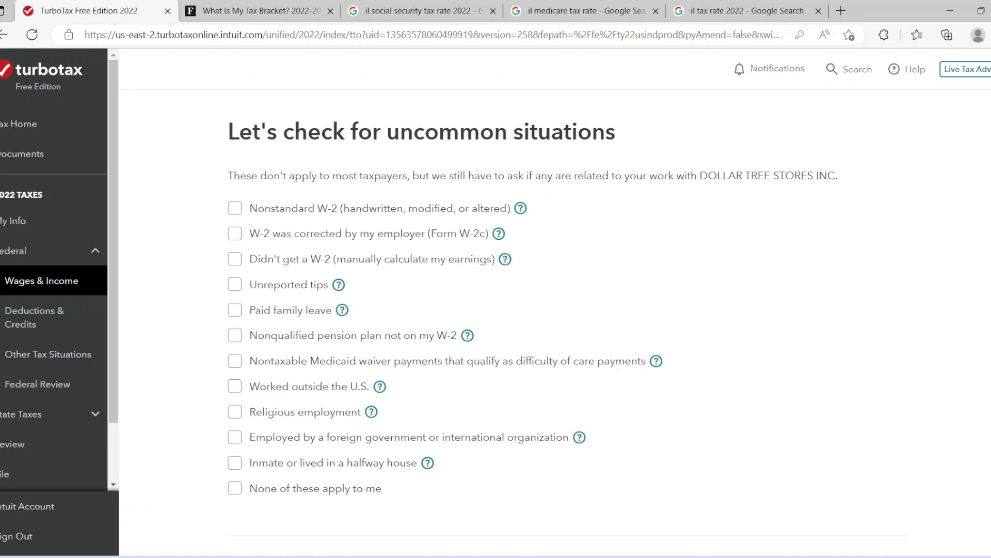
scroll(518, 372, "down", 2)
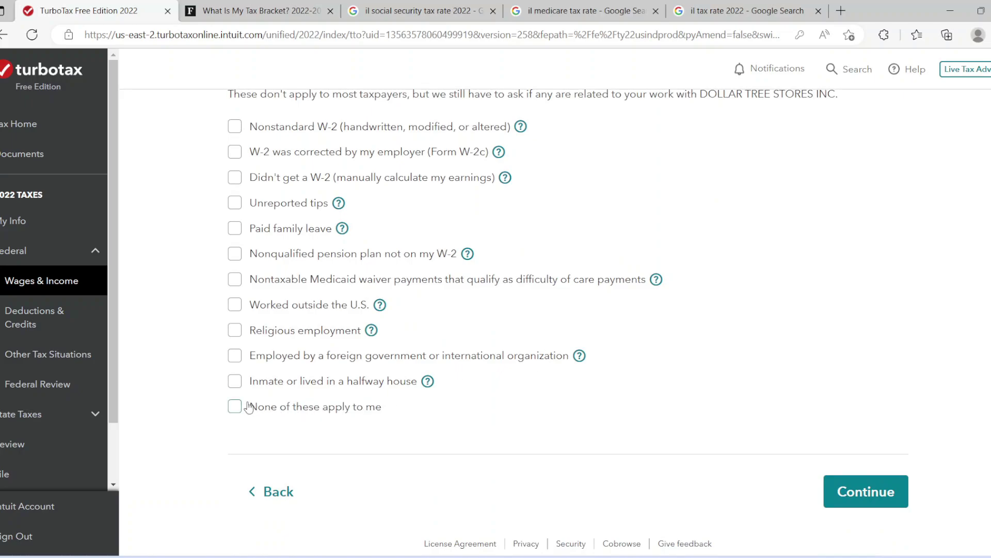
left_click(235, 406)
left_click(832, 488)
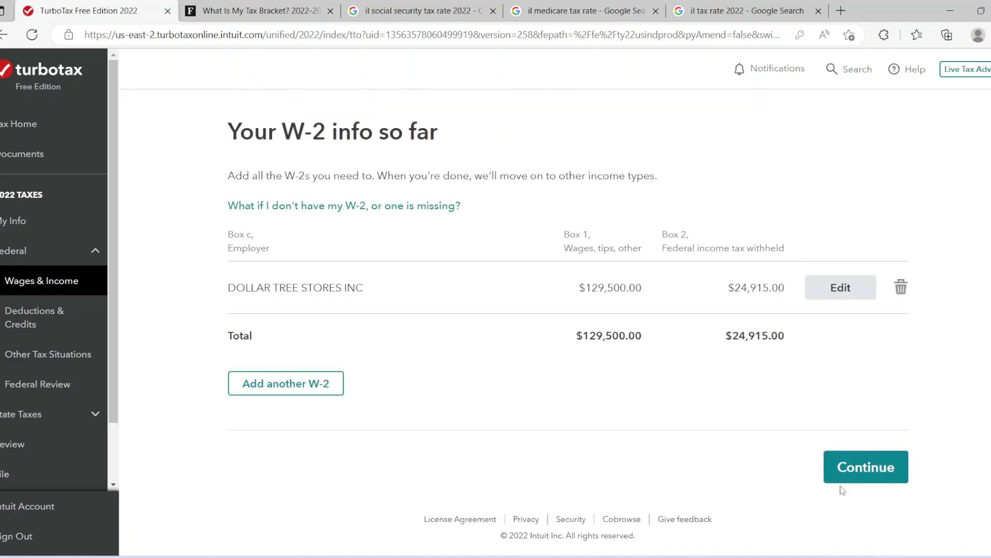